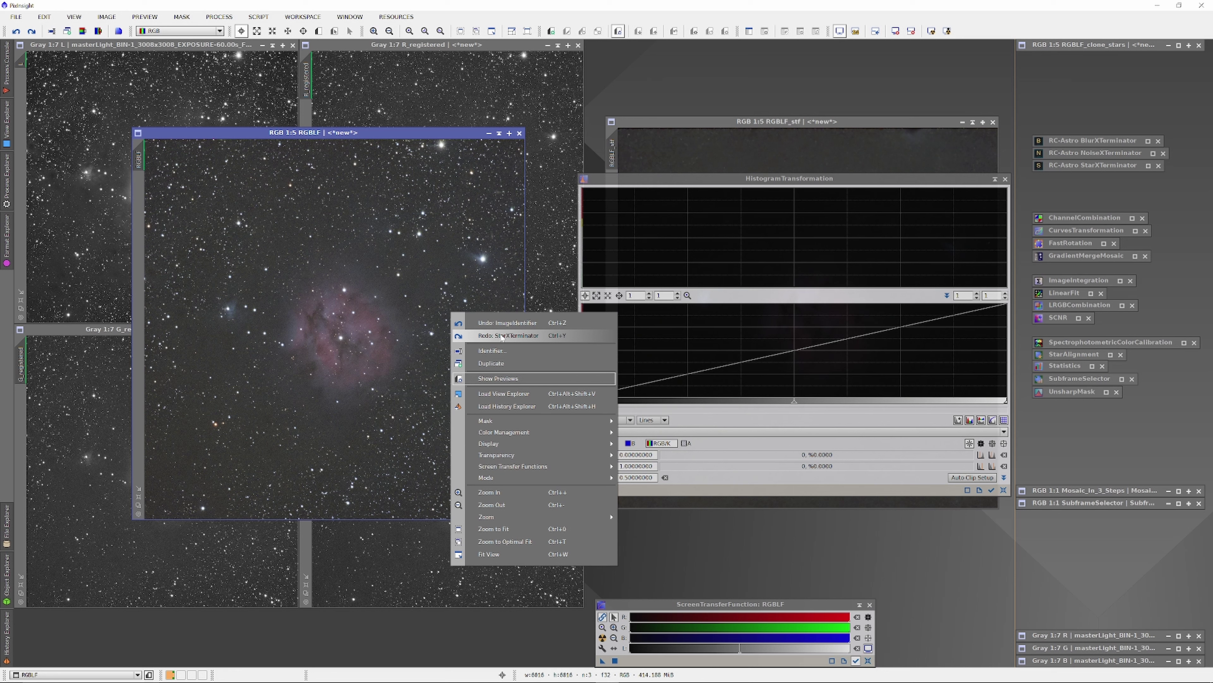
Redo the StarXTerminator star removal on the RGBLF image and turn off its screen stretch
click(501, 336)
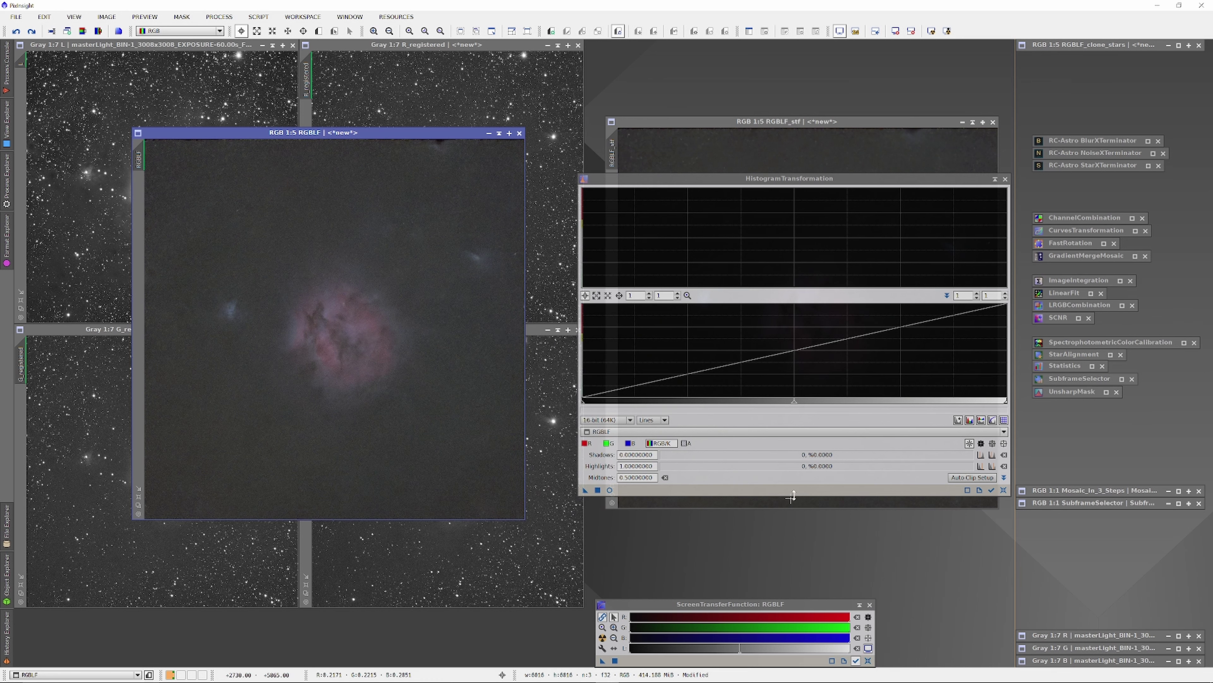
drag(144, 163, 659, 432)
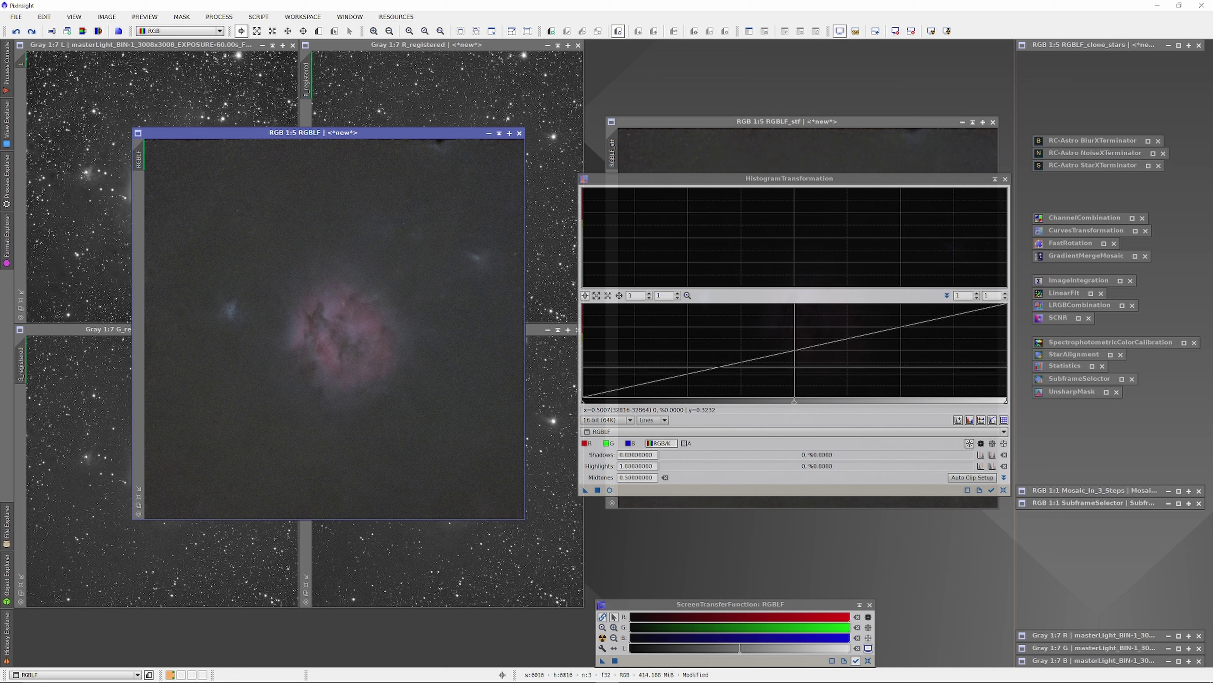
key(ctrl+F12)
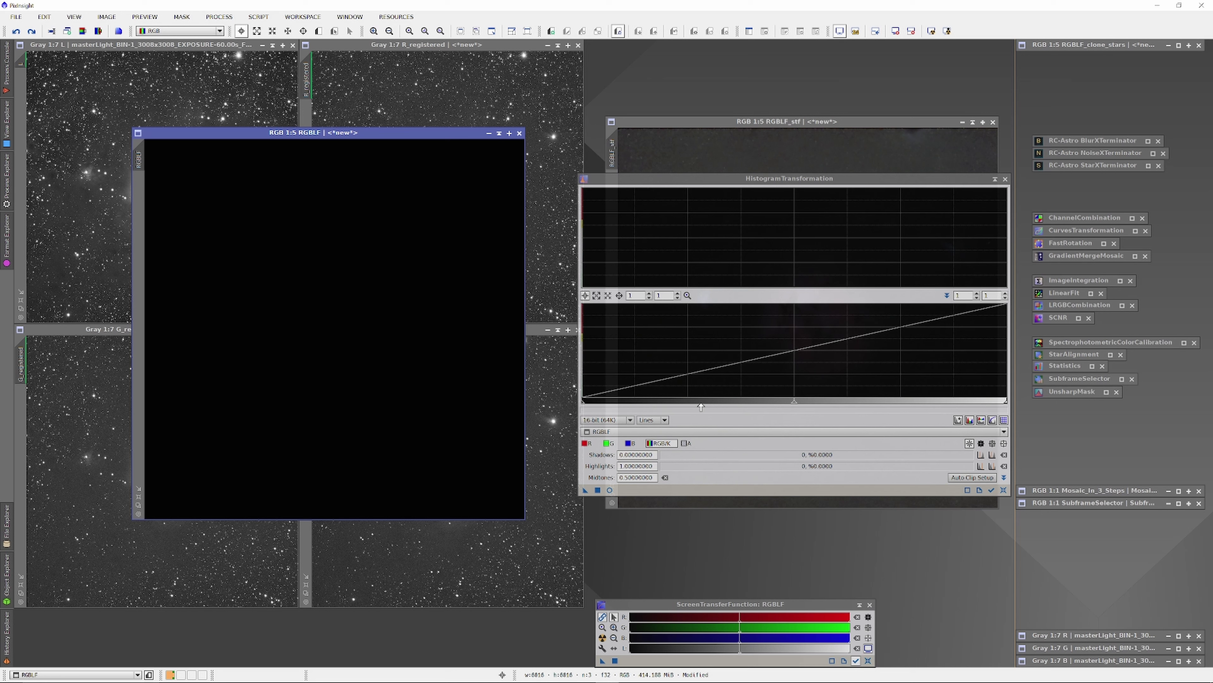
Open a real-time preview of RGBLF and stretch its histogram with shadows at about 0.00043 and midtones at about 0.00033
click(609, 489)
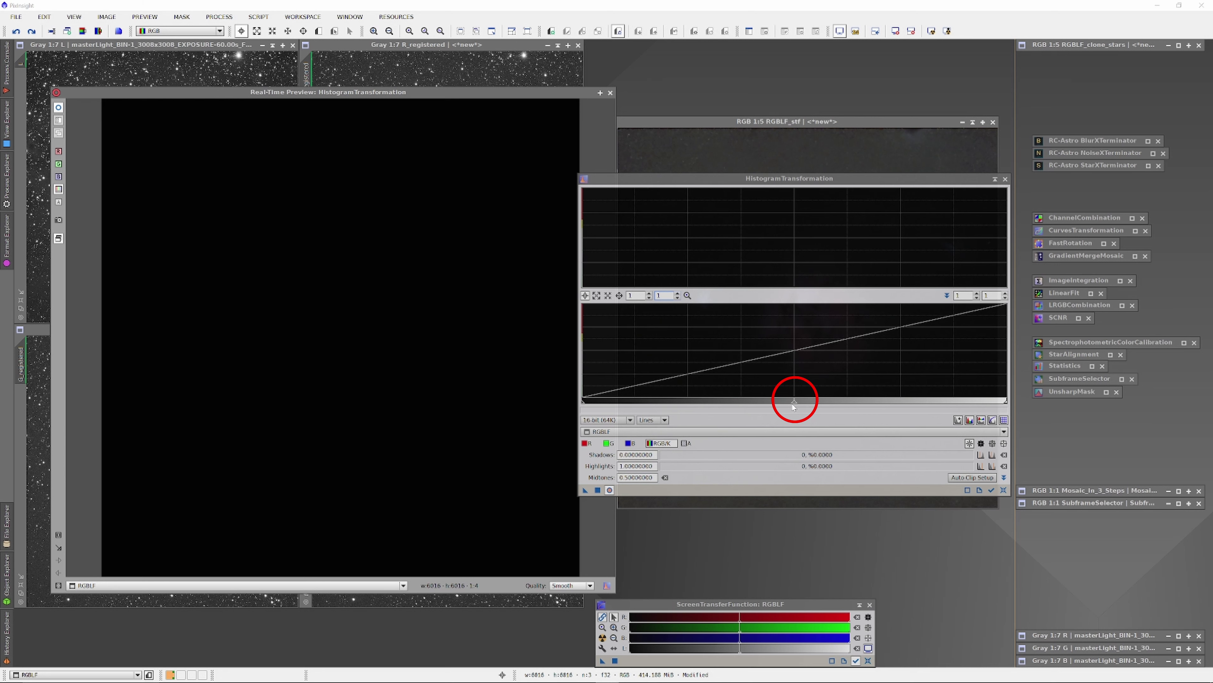
drag(793, 403, 583, 409)
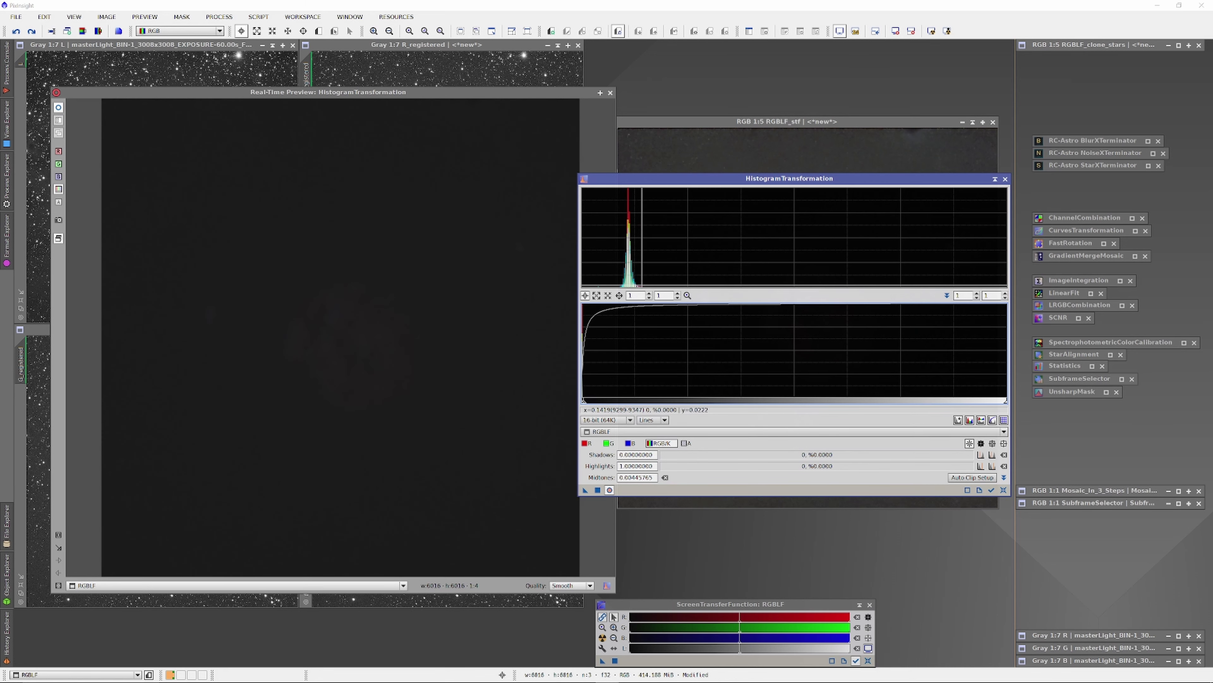
scroll(636, 295, up, 8)
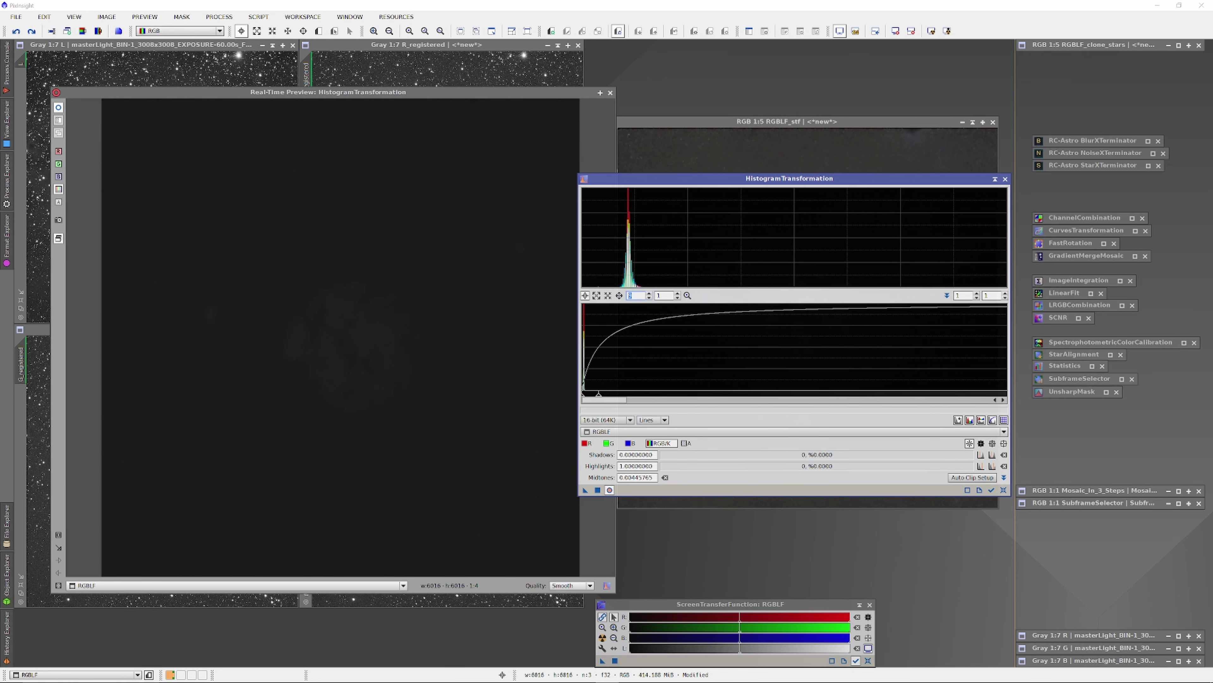
scroll(636, 295, up, 20)
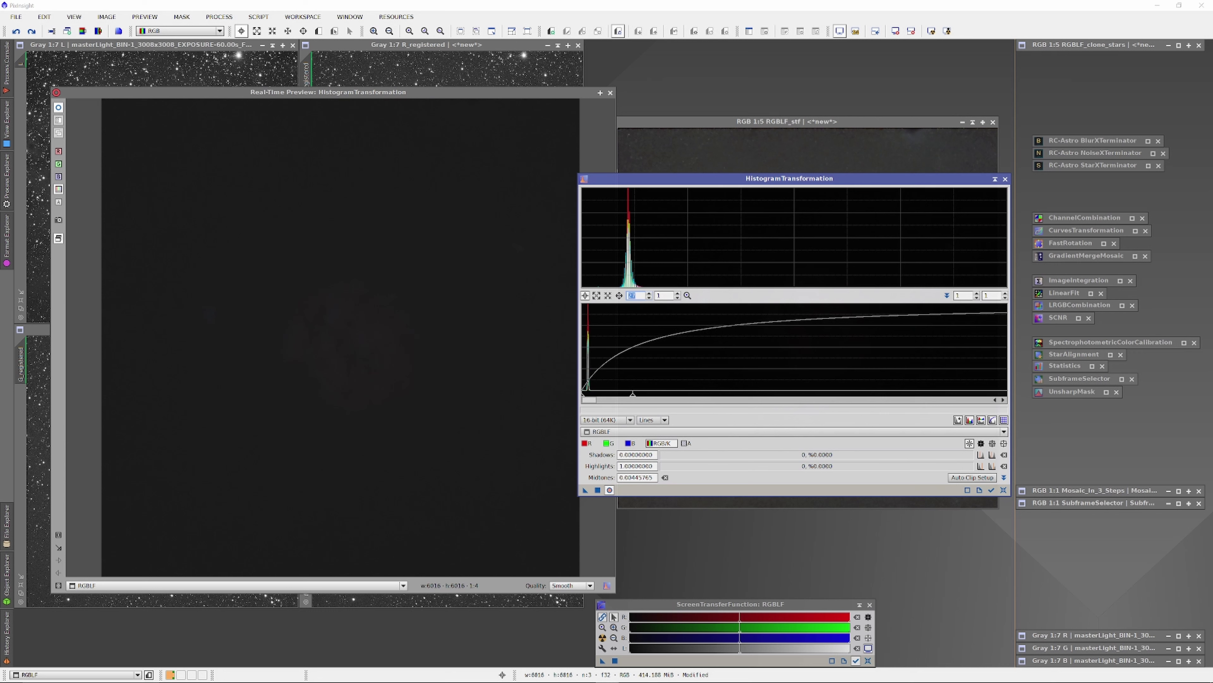
scroll(635, 296, up, 5)
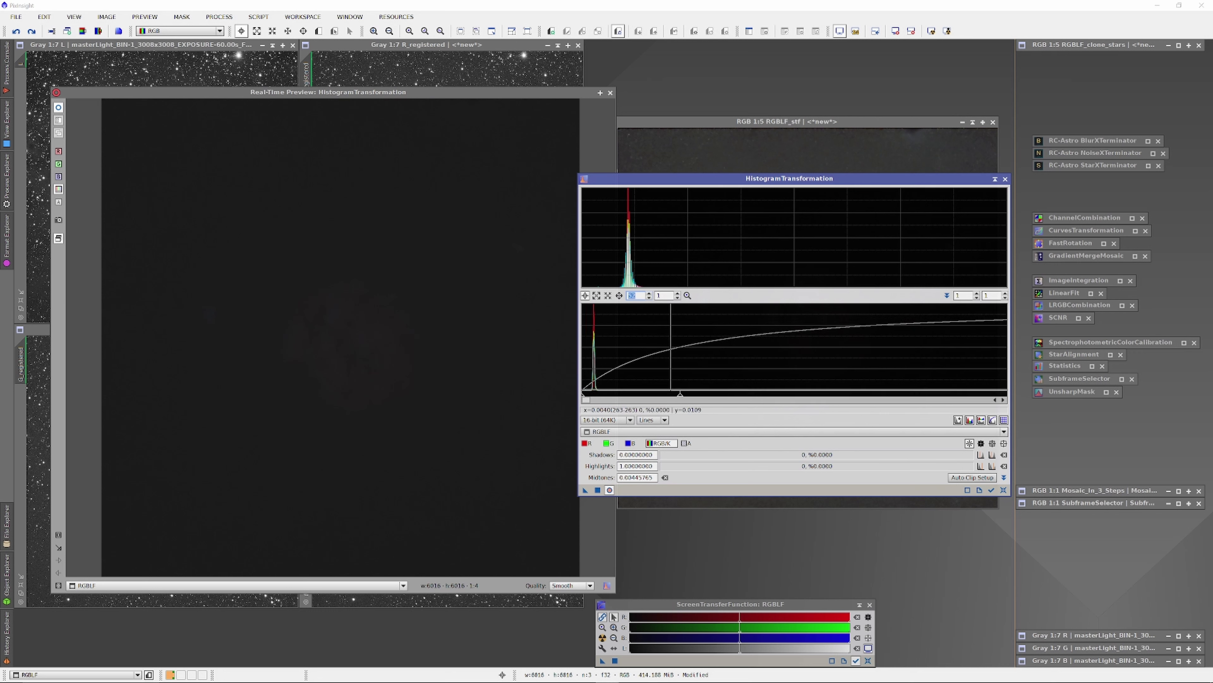
drag(584, 398, 591, 400)
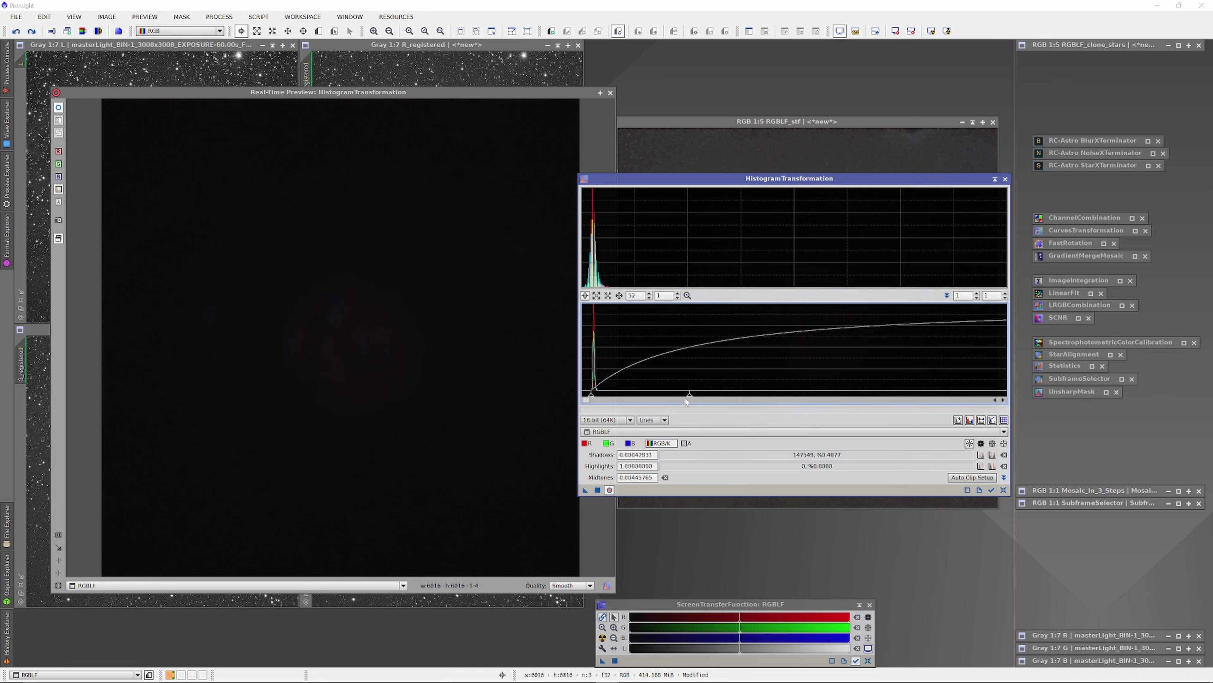
drag(686, 399, 599, 397)
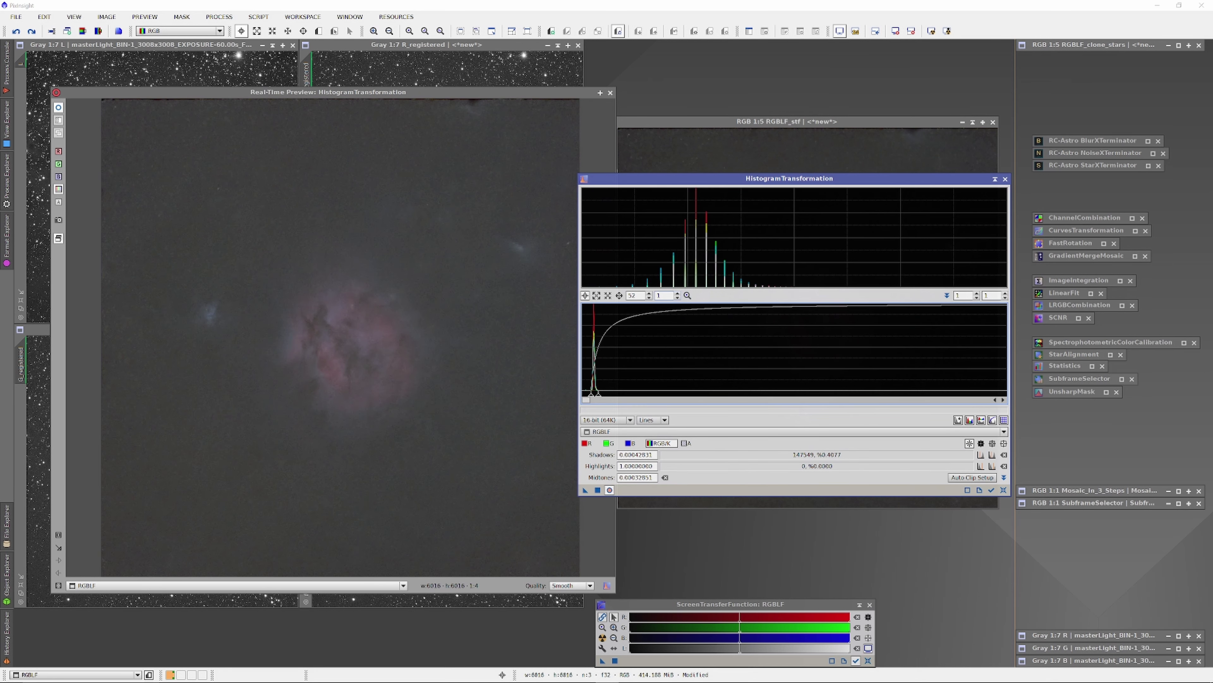
Raise the shadows point to about 0.00048, at the foot of the histogram peak's rising side
scroll(664, 295, up, 7)
scroll(664, 294, up, 2)
scroll(664, 295, up, 3)
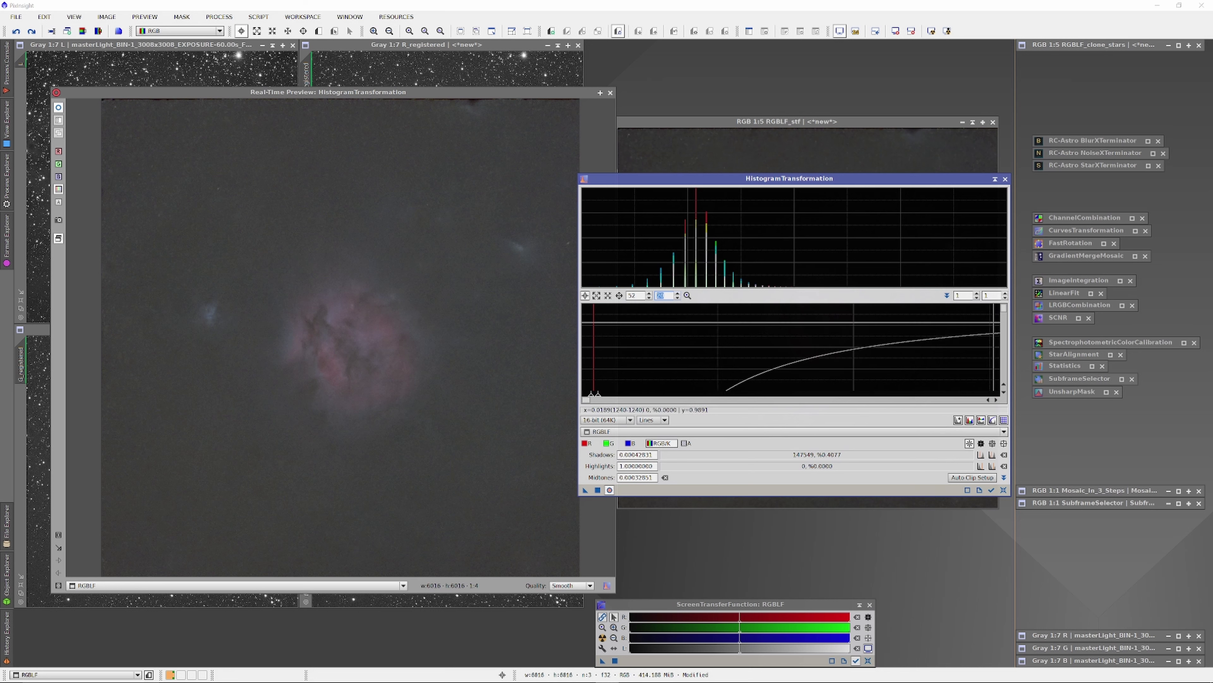
drag(1005, 309, 1024, 394)
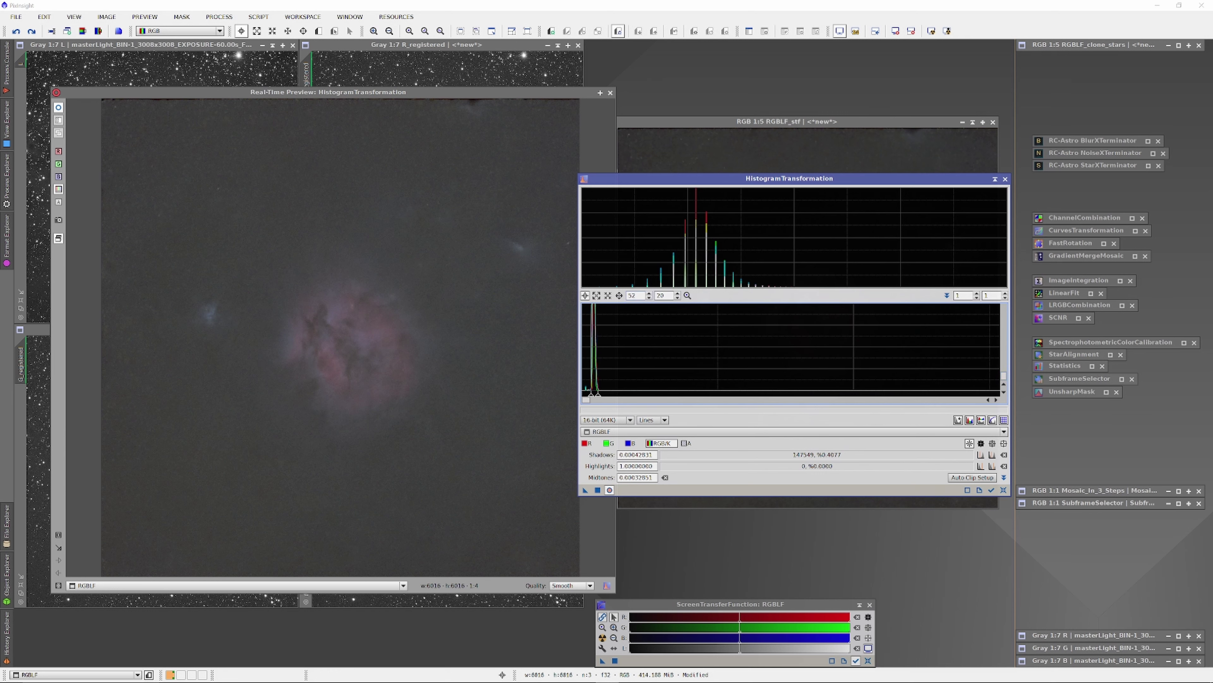
click(636, 295)
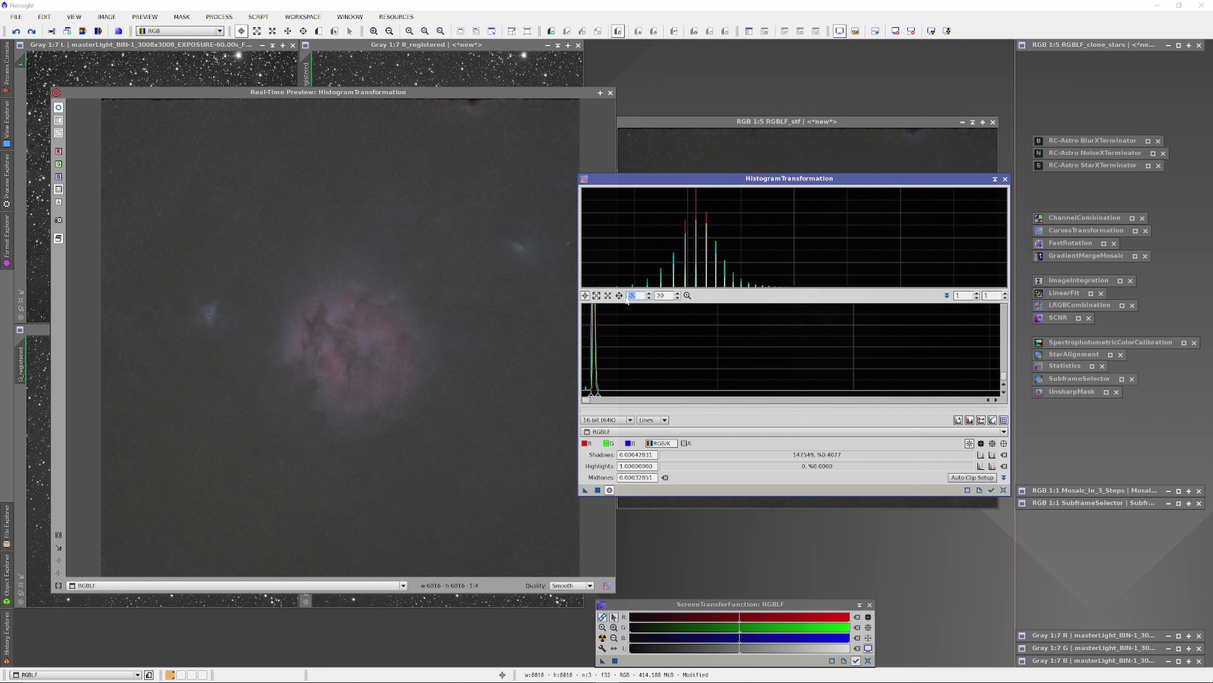
text(99)
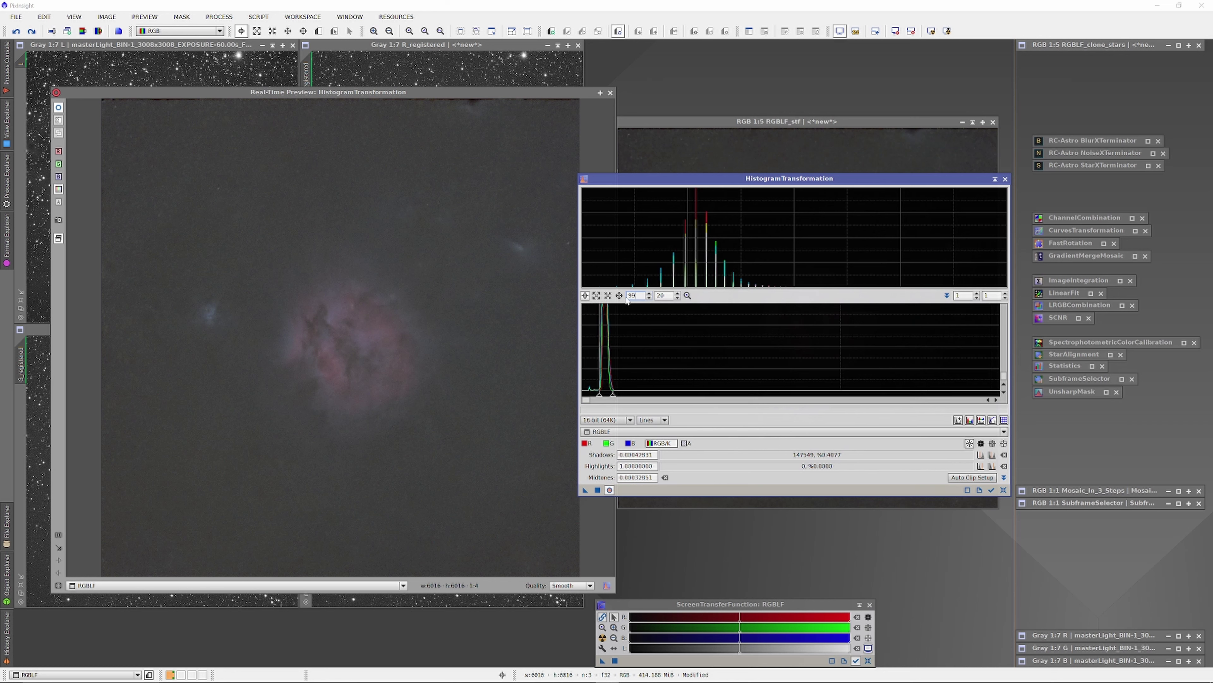
text(9)
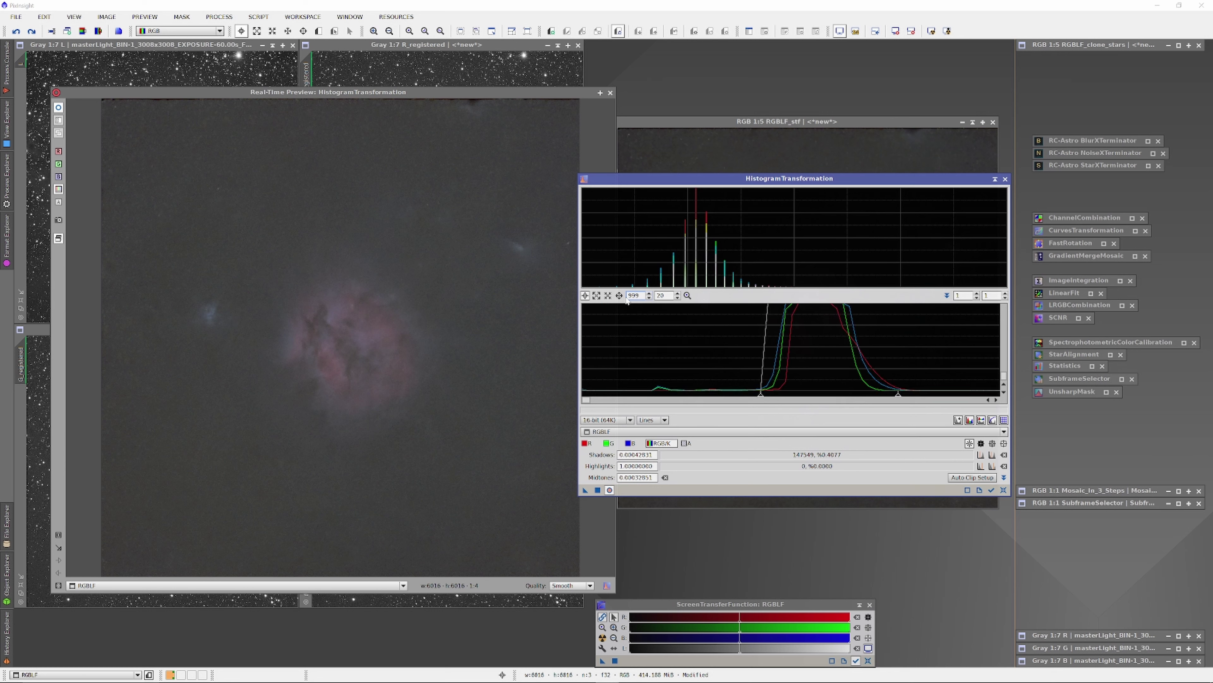
scroll(811, 402, down, 1)
scroll(811, 404, down, 5)
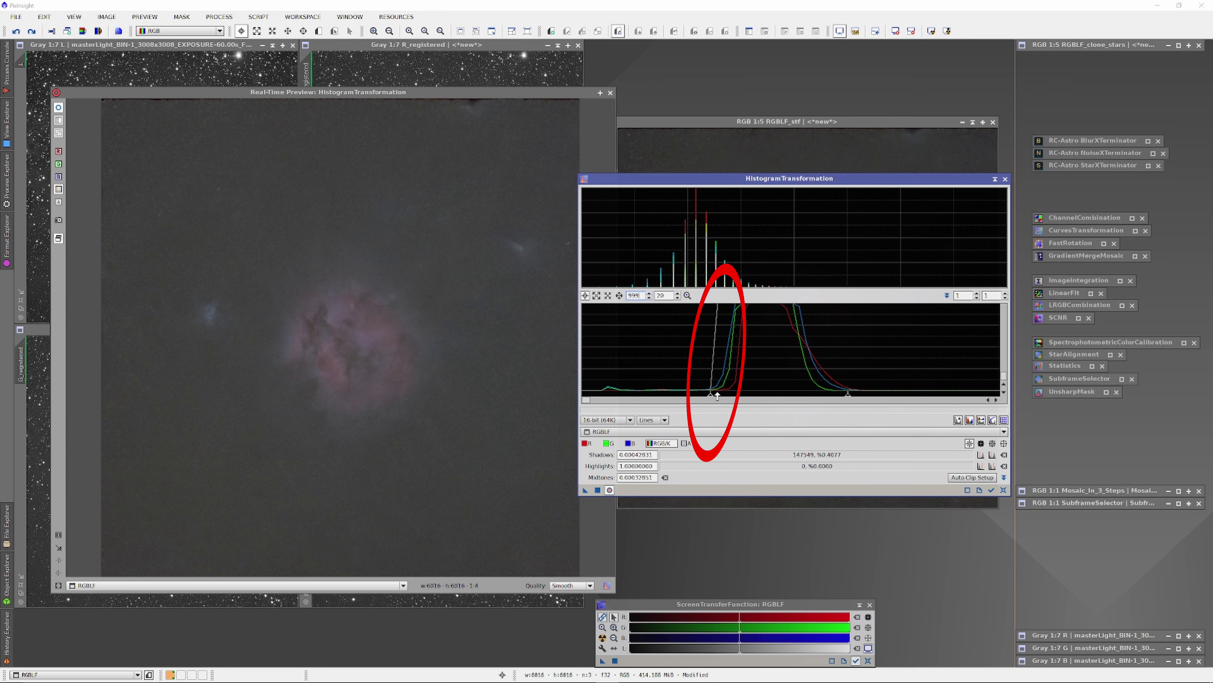
drag(710, 395, 732, 399)
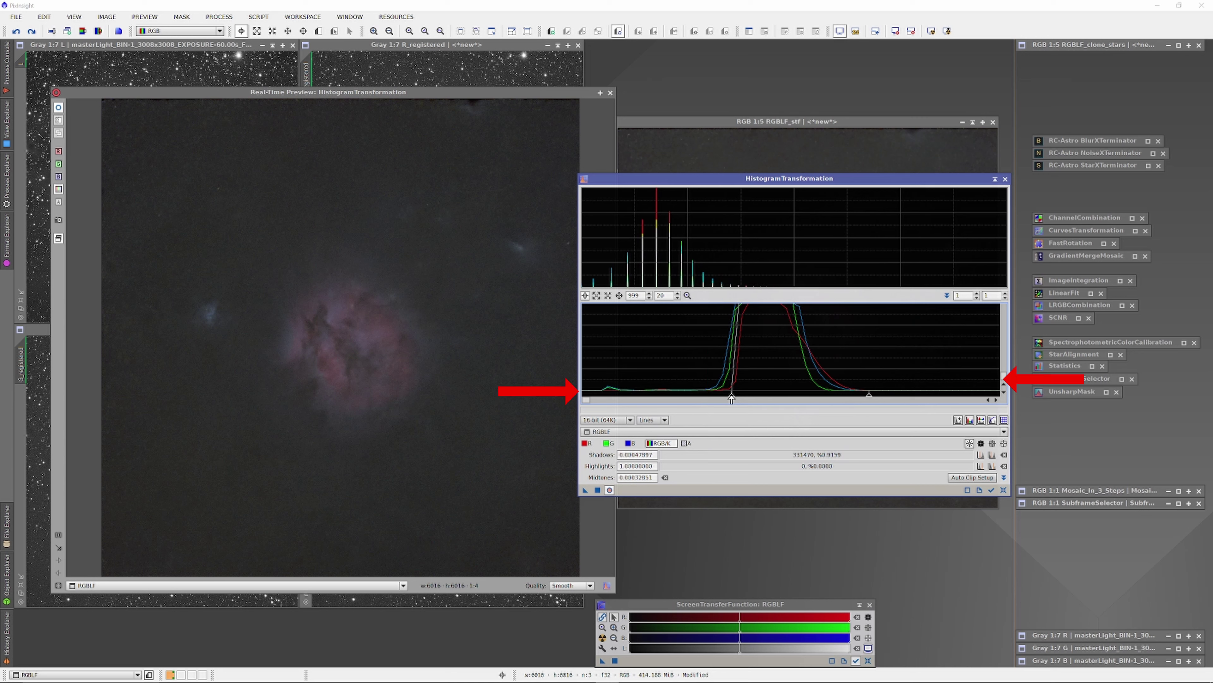
Lower the midtones to about 0.00019, close the preview and apply the histogram transformation to RGBLF
click(868, 397)
drag(868, 397, 811, 399)
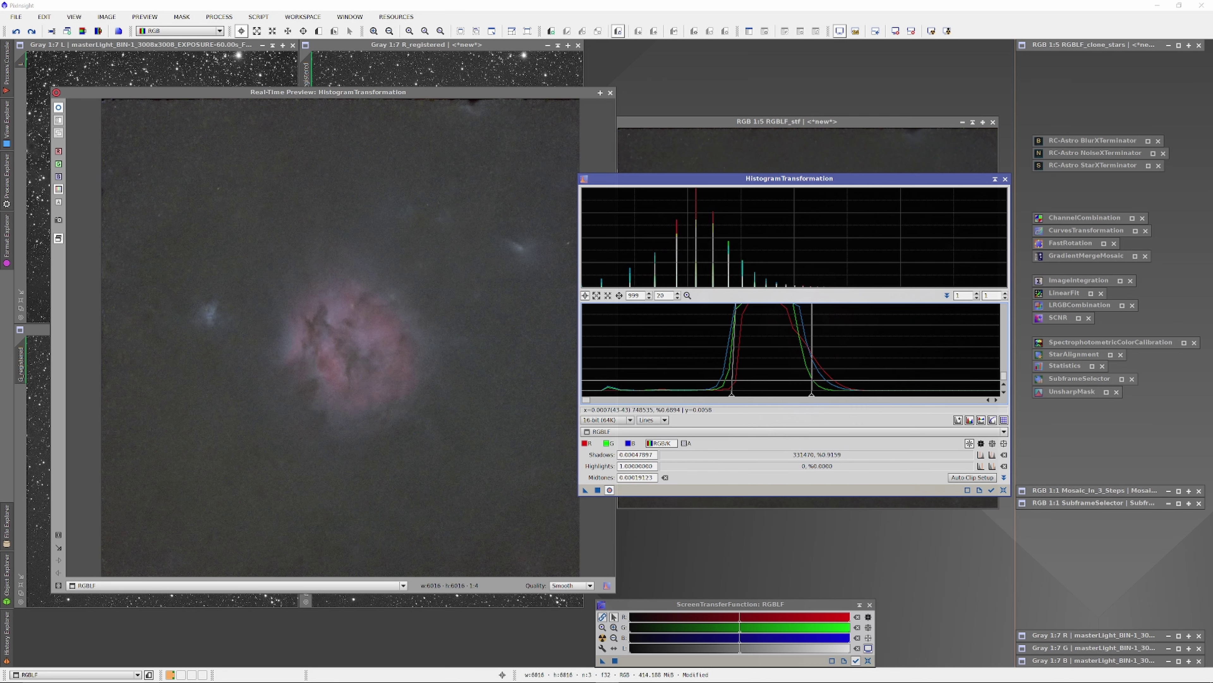
drag(811, 397, 812, 396)
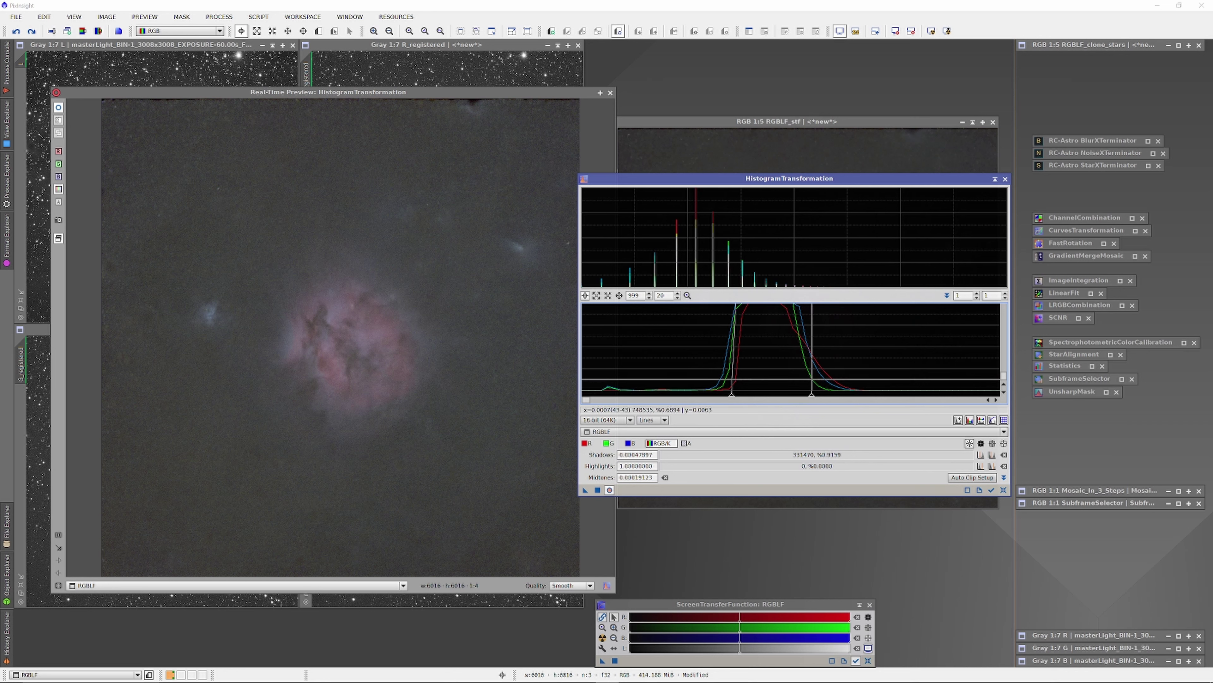
drag(811, 396, 812, 397)
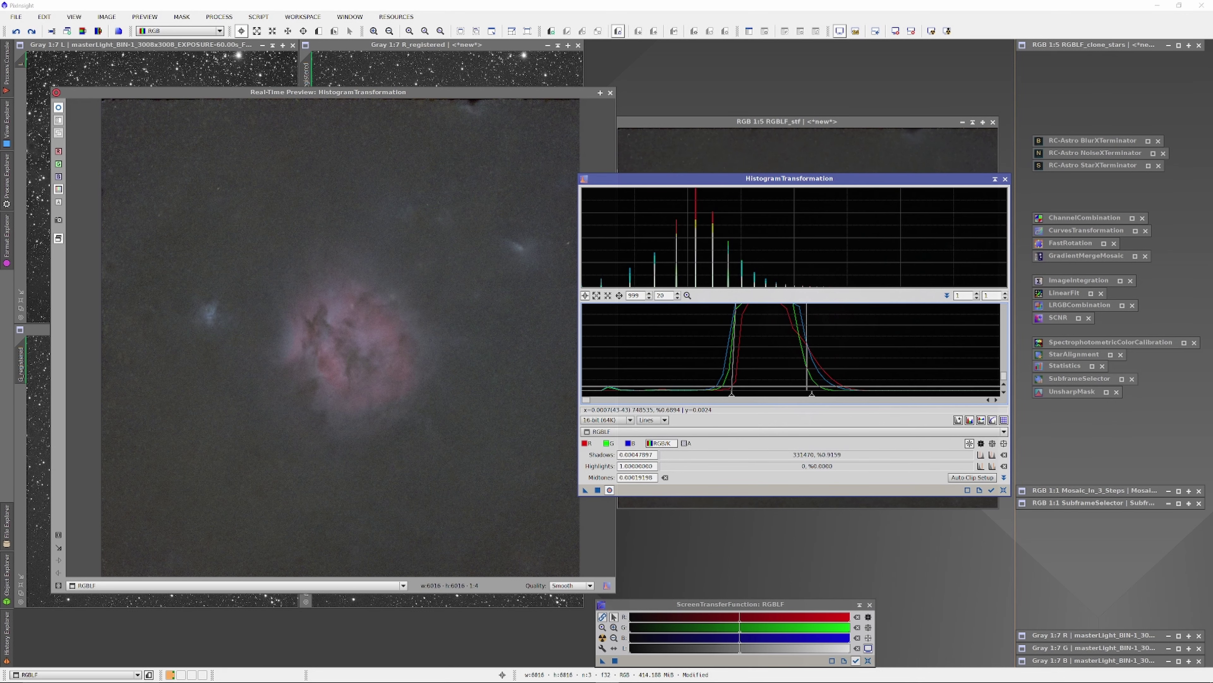
click(611, 93)
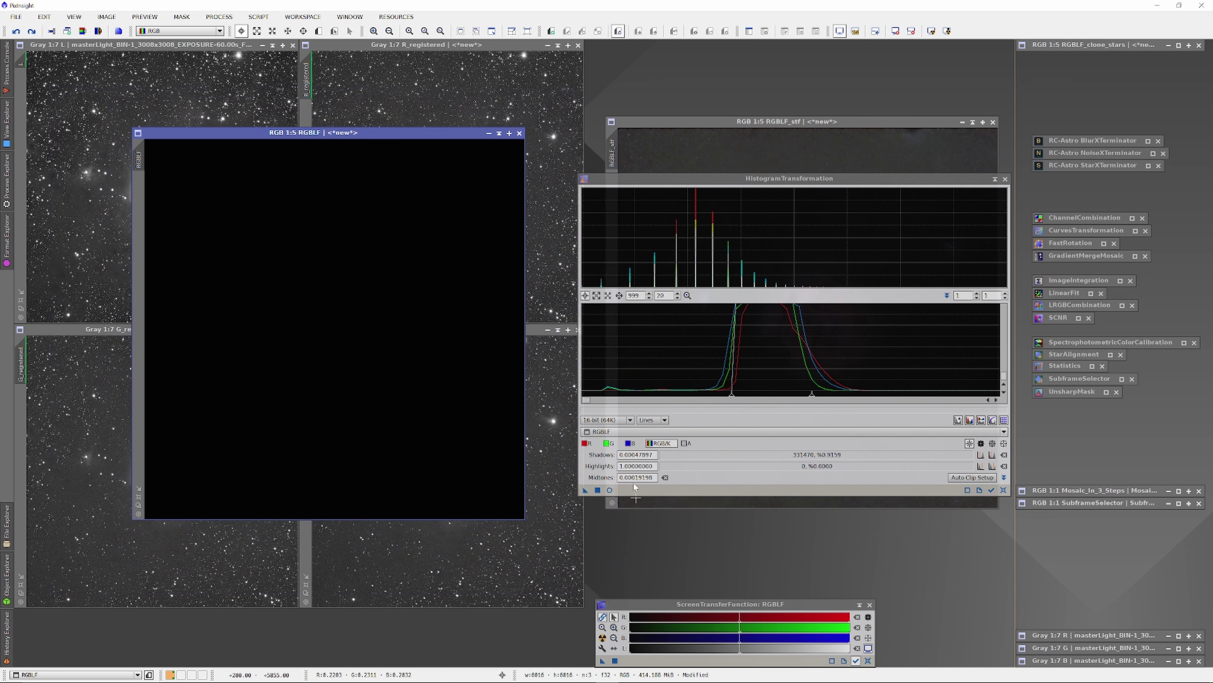
drag(414, 429, 414, 429)
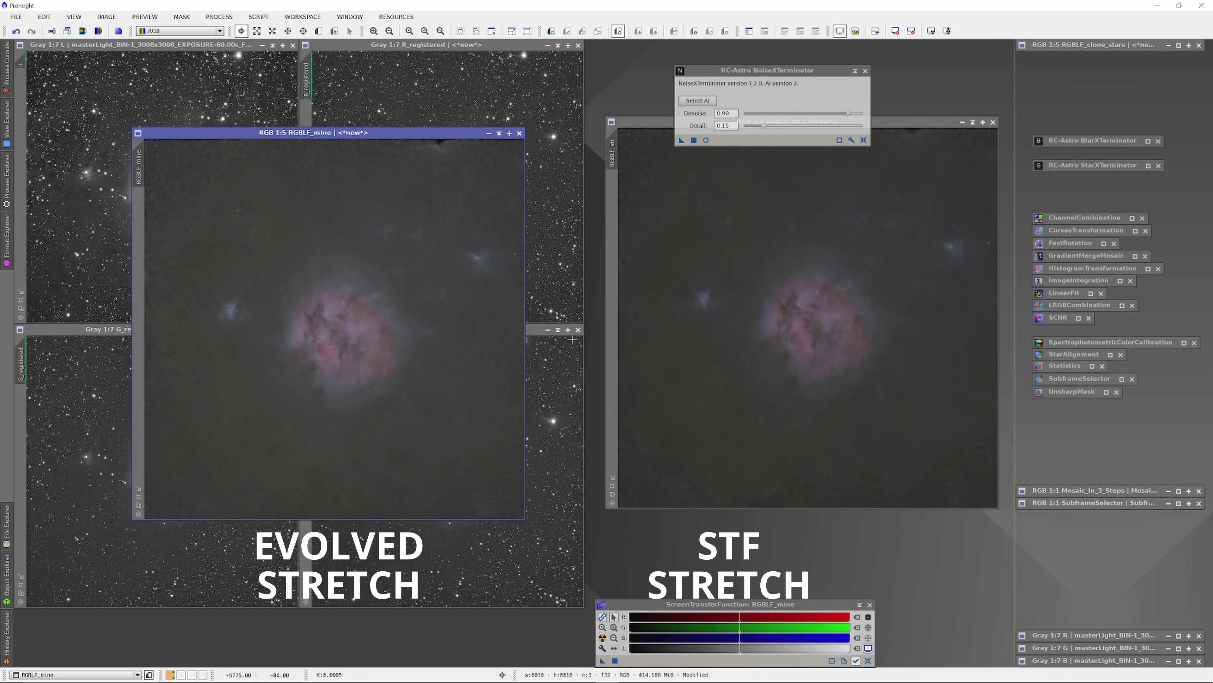
Place the RGBLF_stf image beside RGBLF_mine and compare the nebula's detail and brightness in both stretches
click(855, 70)
drag(722, 123, 650, 135)
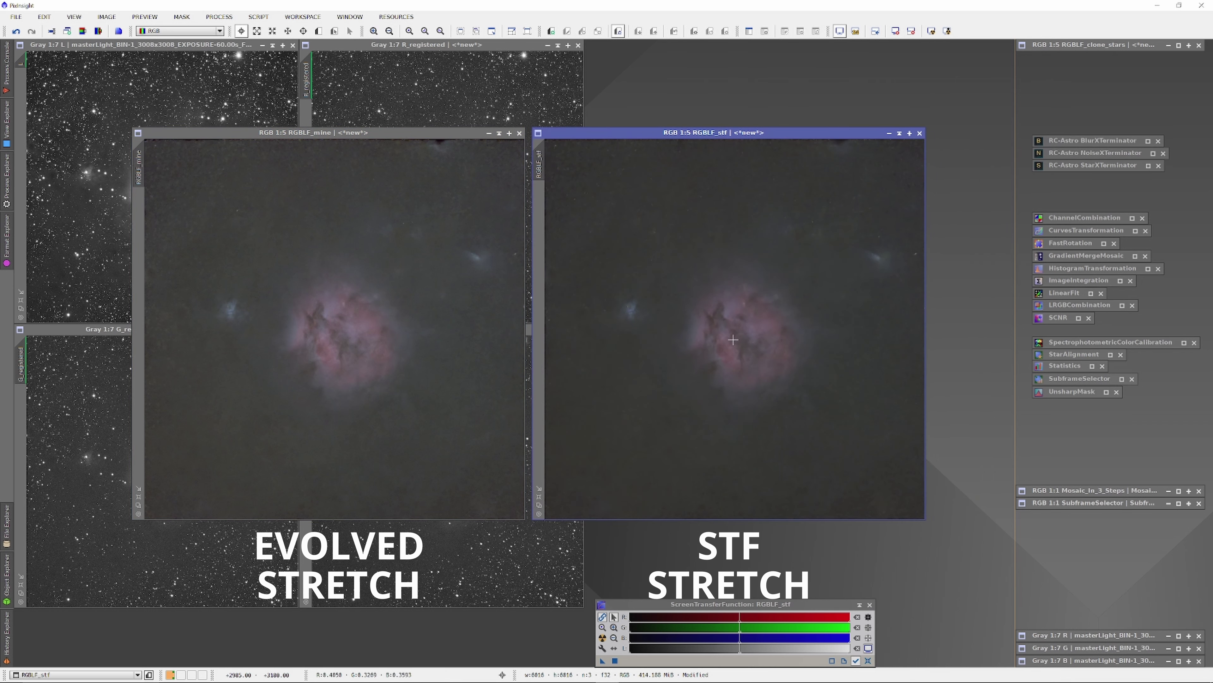
scroll(758, 340, up, 2)
drag(758, 340, 731, 336)
scroll(369, 328, up, 1)
scroll(369, 328, up, 1)
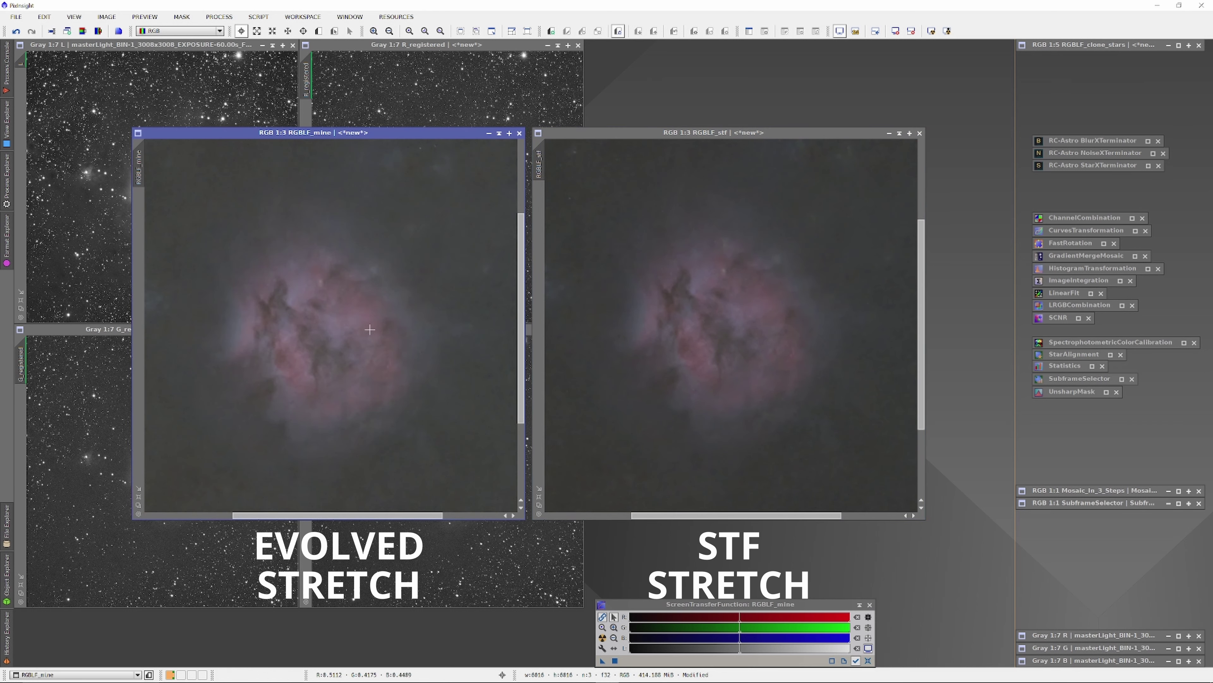
drag(369, 325, 382, 305)
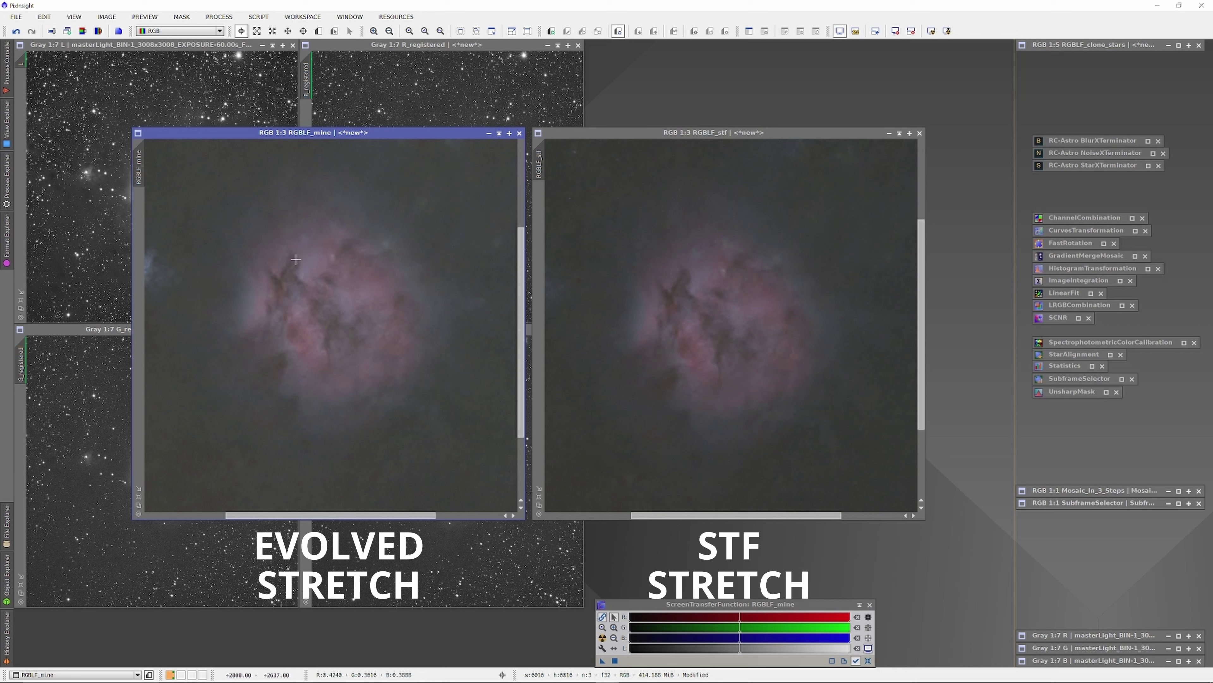
scroll(295, 259, down, 2)
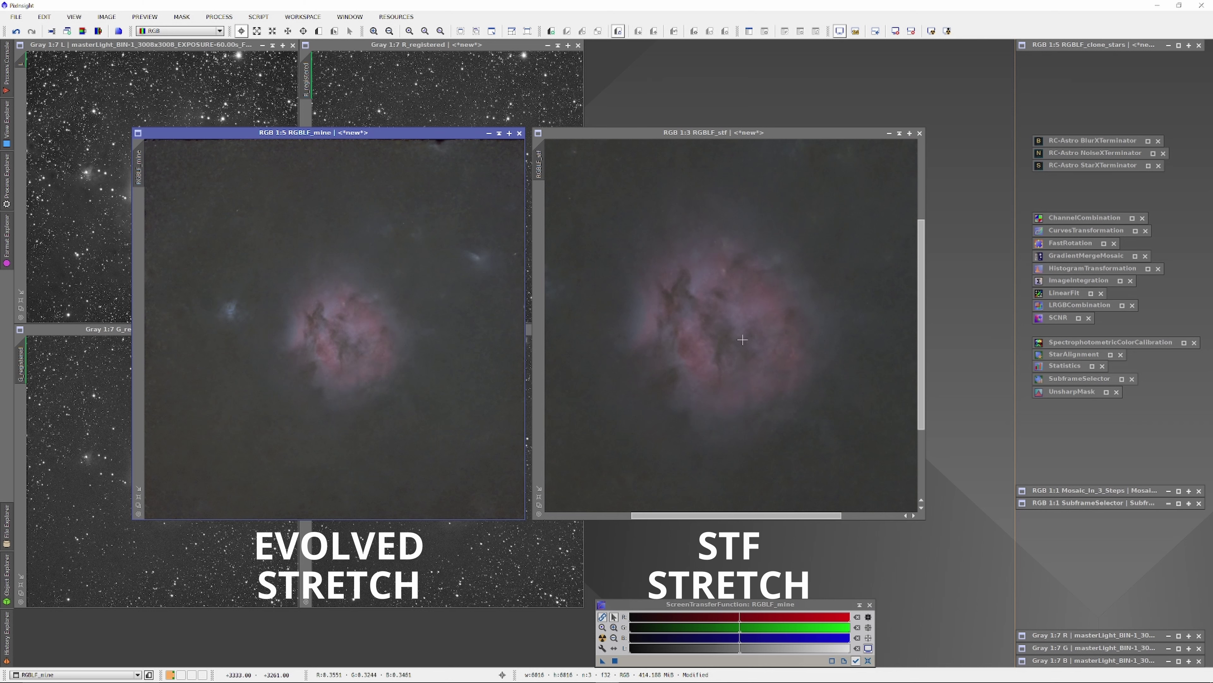
scroll(772, 357, down, 2)
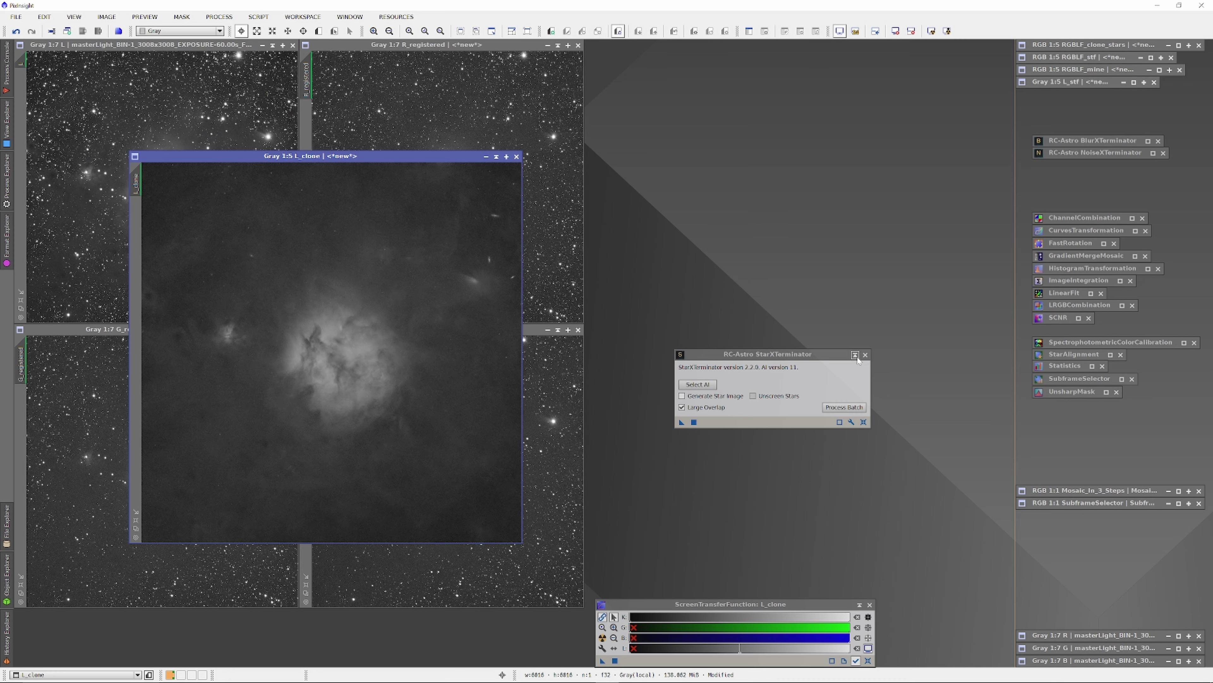
Turn off the screen stretch on the starless L_clone image and open HistogramTransformation
click(855, 354)
click(415, 164)
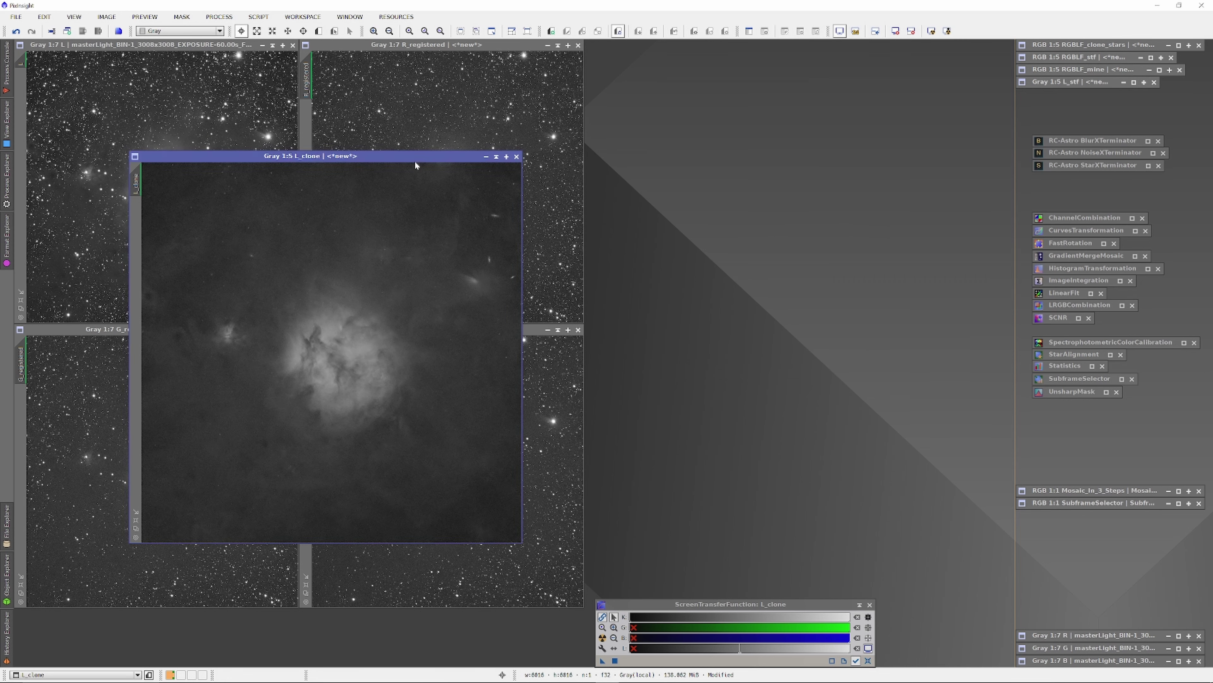
key(ctrl+F12)
double_click(1051, 268)
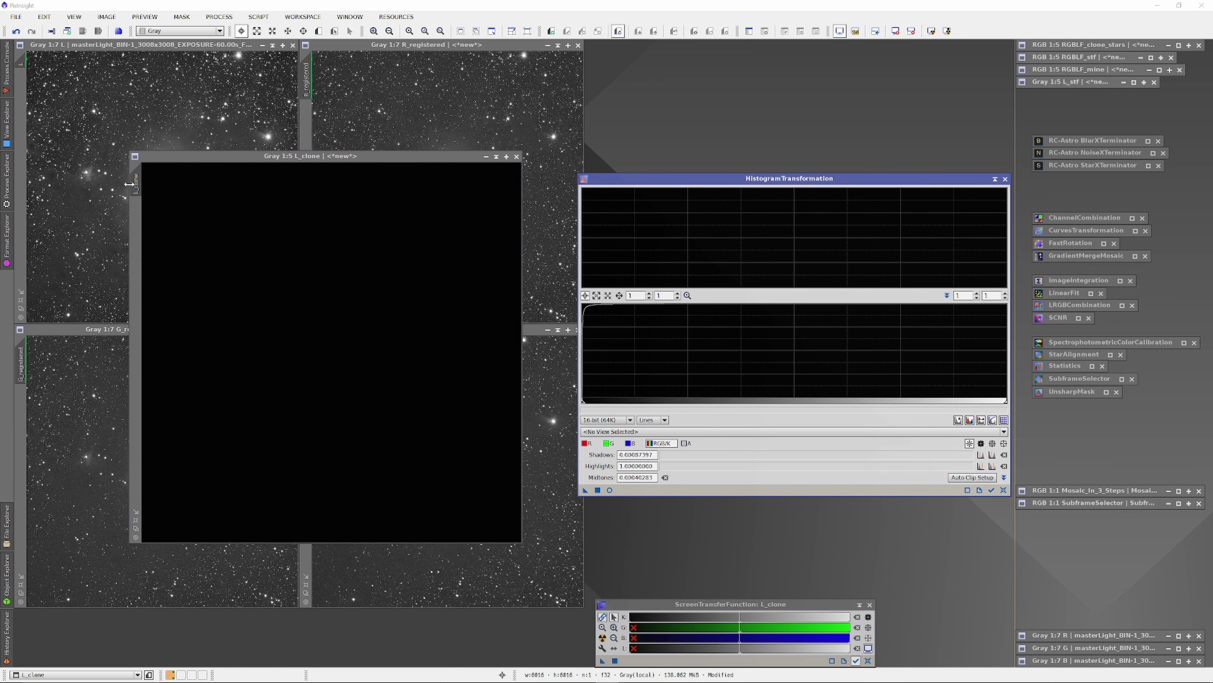
Rename the L_clone image identifier as L_mine
double_click(136, 185)
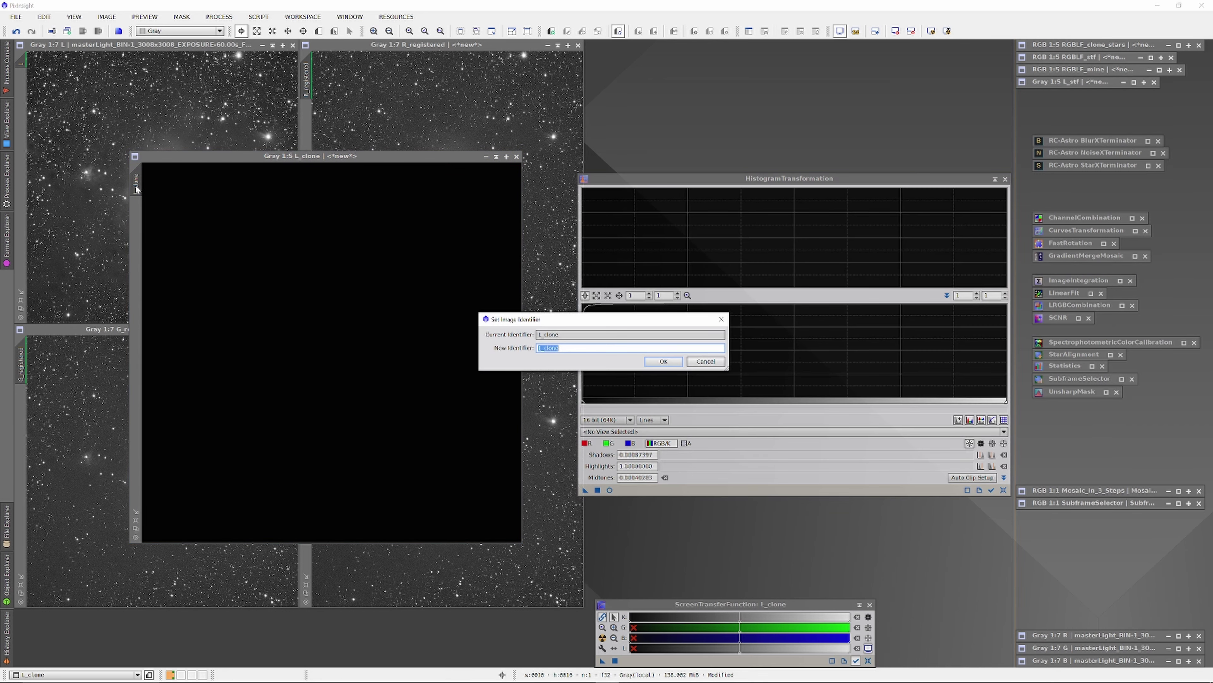
text(L_mine)
key(Return)
Load L_mine into HistogramTransformation with default settings and open its real-time preview
drag(142, 186, 616, 432)
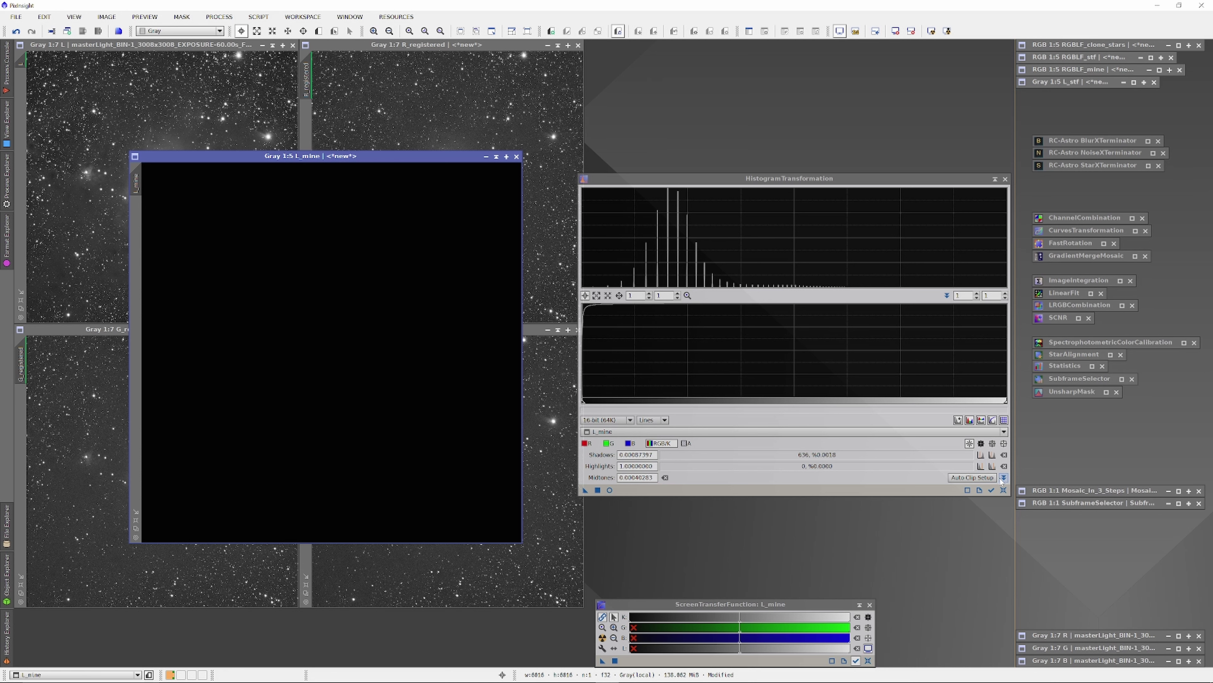
click(1004, 490)
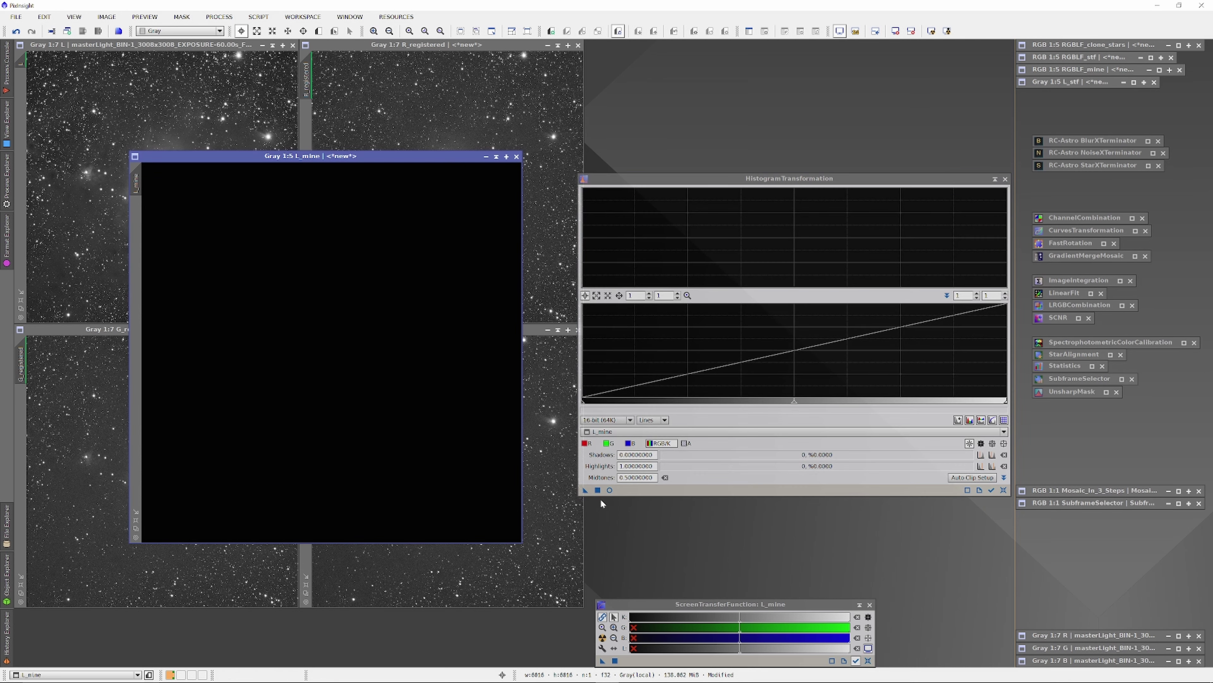
click(610, 489)
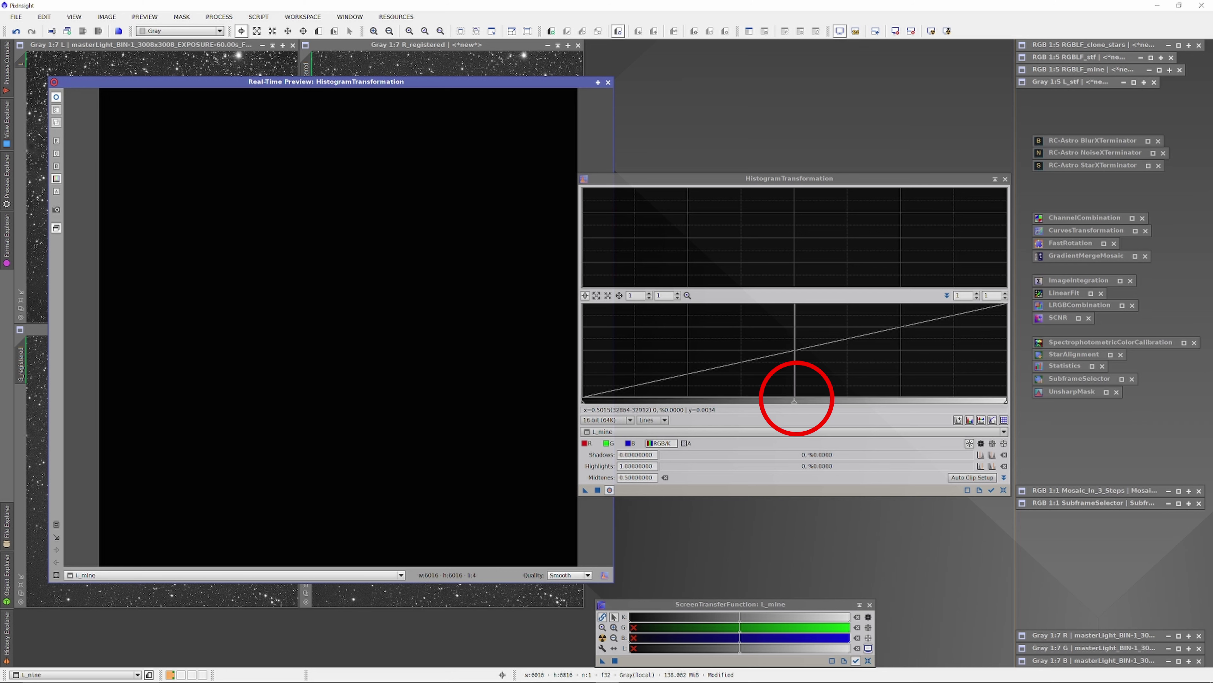
Make a rough stretch of L_mine with shadows at about 0.00077, just before the histogram peak, and midtones at about 0.00081
drag(794, 400, 584, 404)
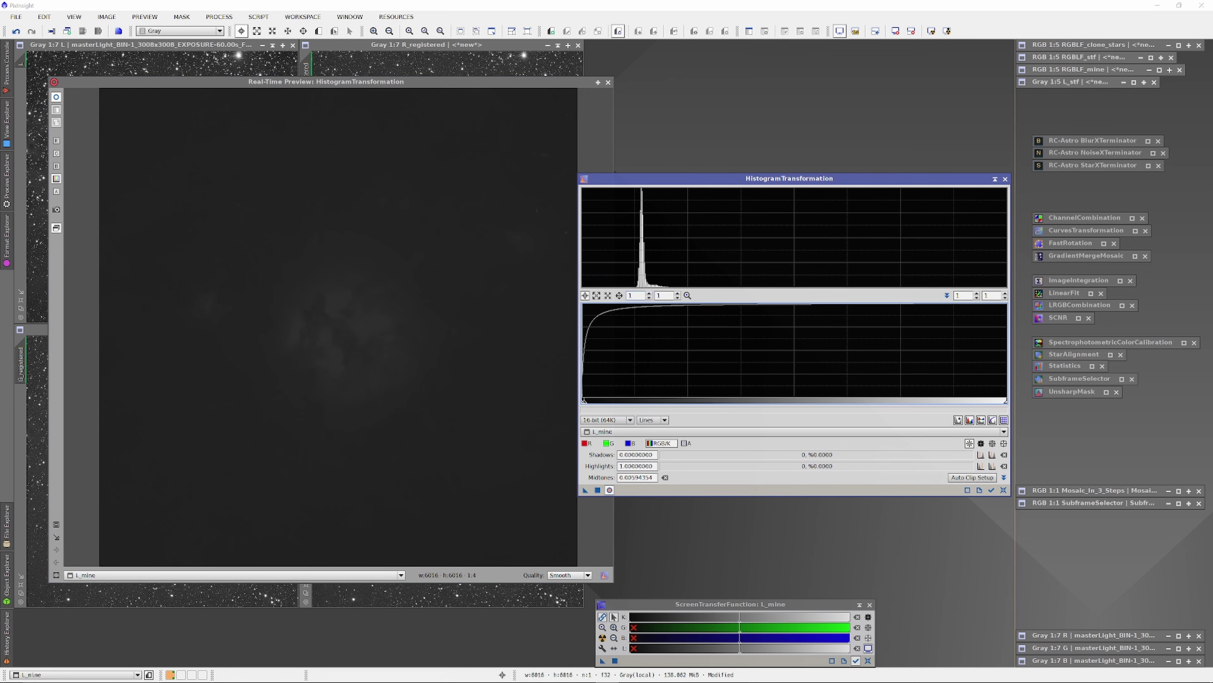
scroll(636, 295, up, 3)
scroll(635, 294, up, 4)
scroll(635, 295, up, 2)
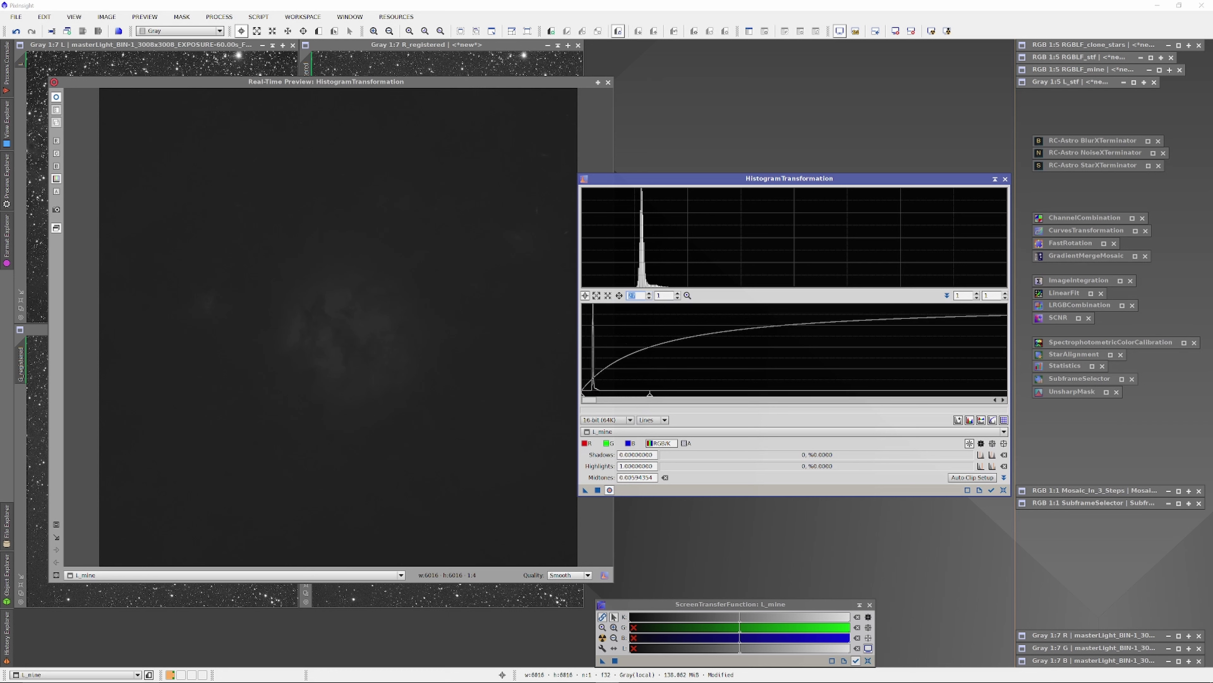
scroll(635, 295, up, 2)
scroll(635, 295, up, 2)
click(584, 397)
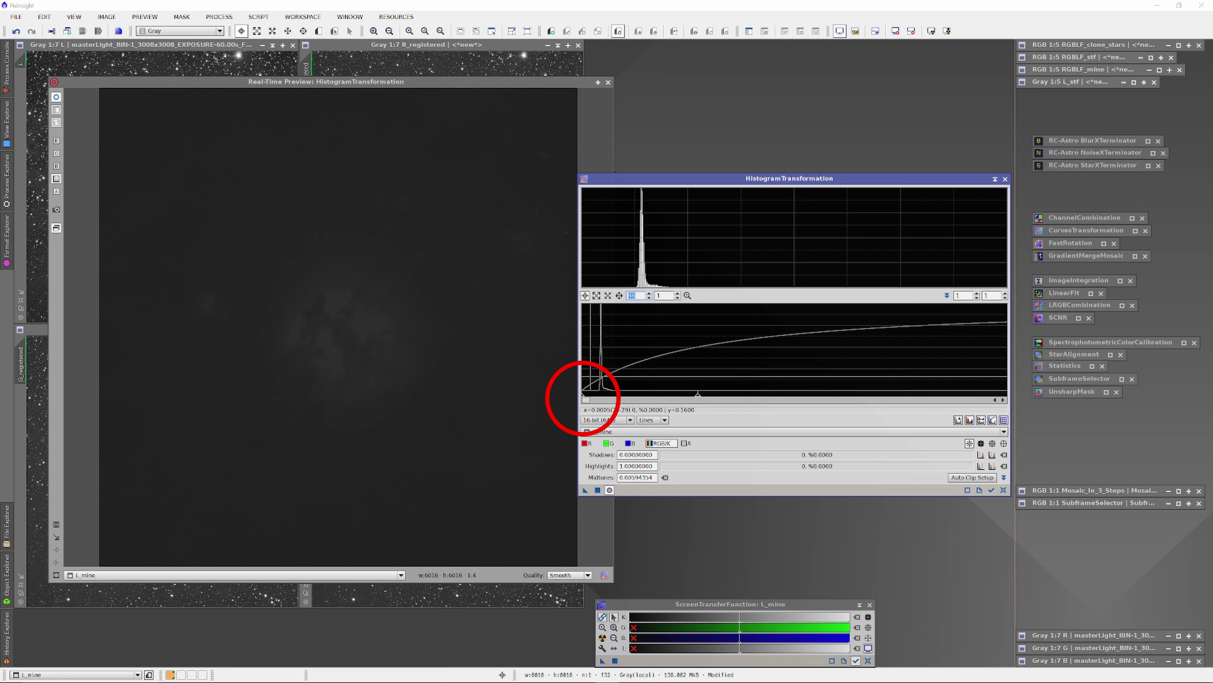
drag(584, 397, 597, 398)
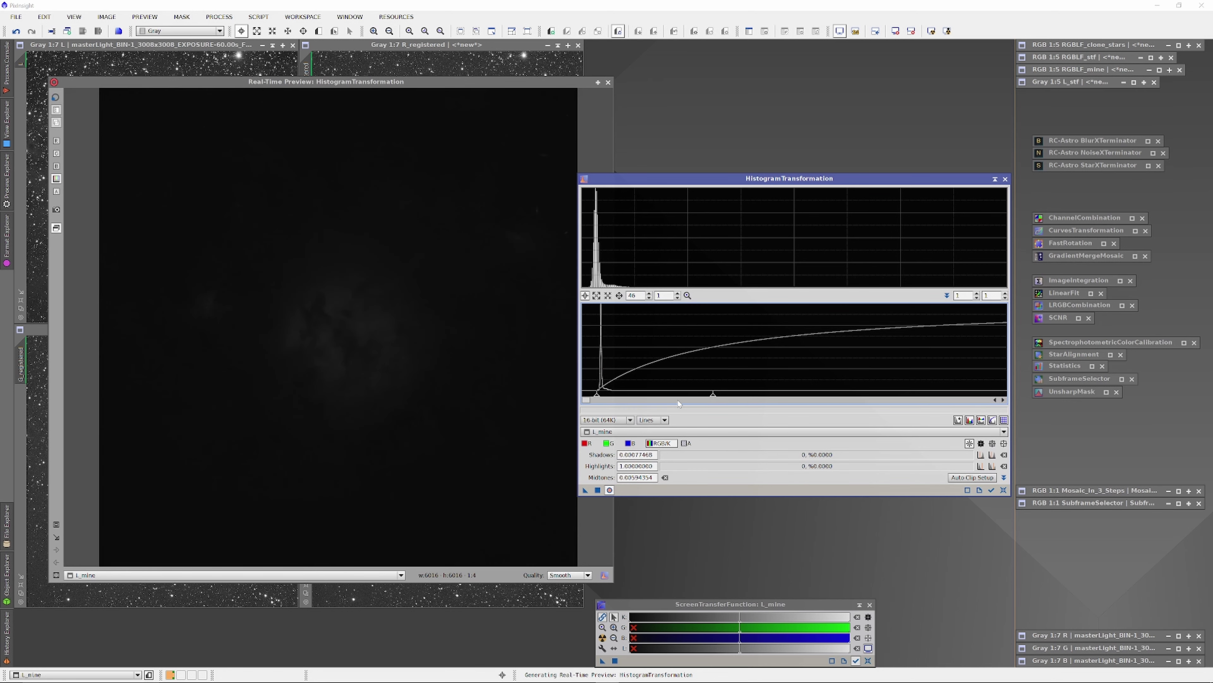
click(712, 398)
drag(712, 398, 614, 398)
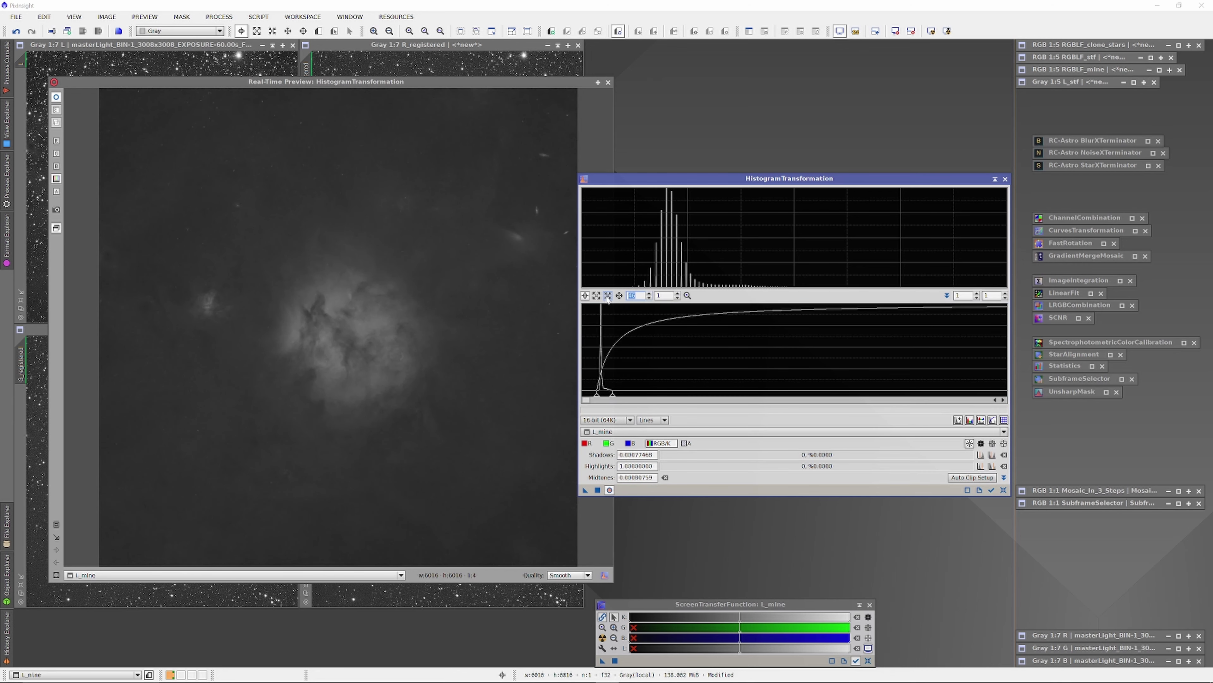
Refine the shadows clipping point to about 0.00088, at the foot of the histogram peak's rising edge
text(99)
key(Return)
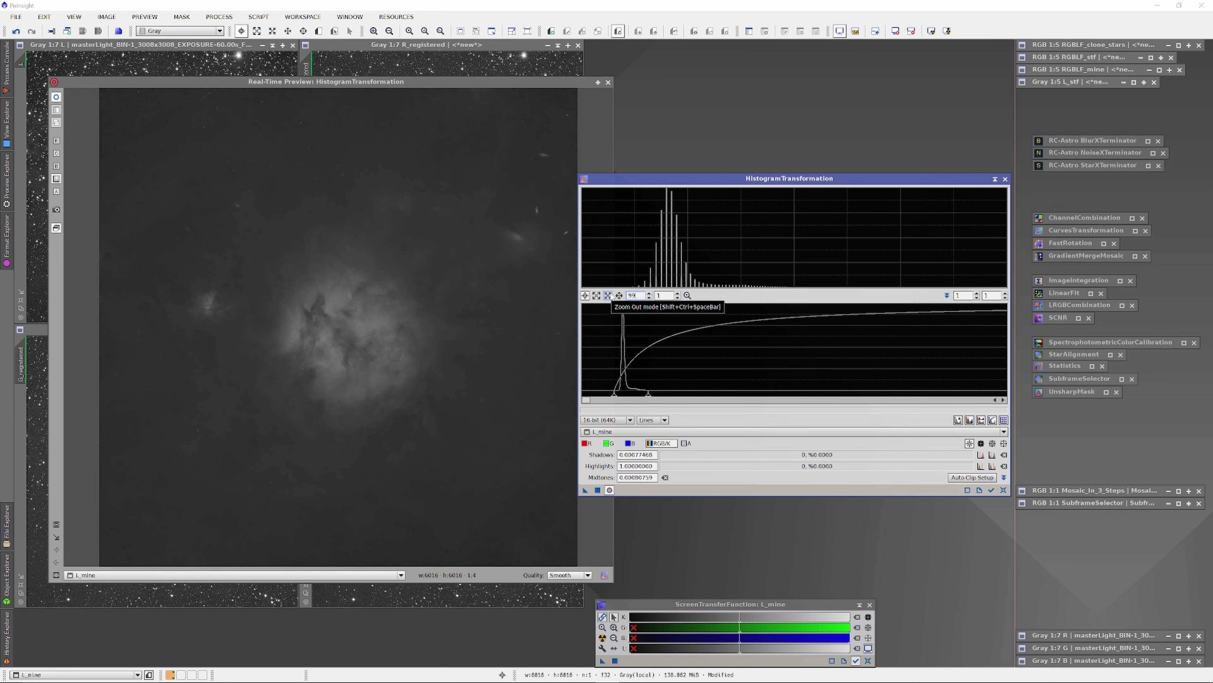
scroll(663, 295, up, 14)
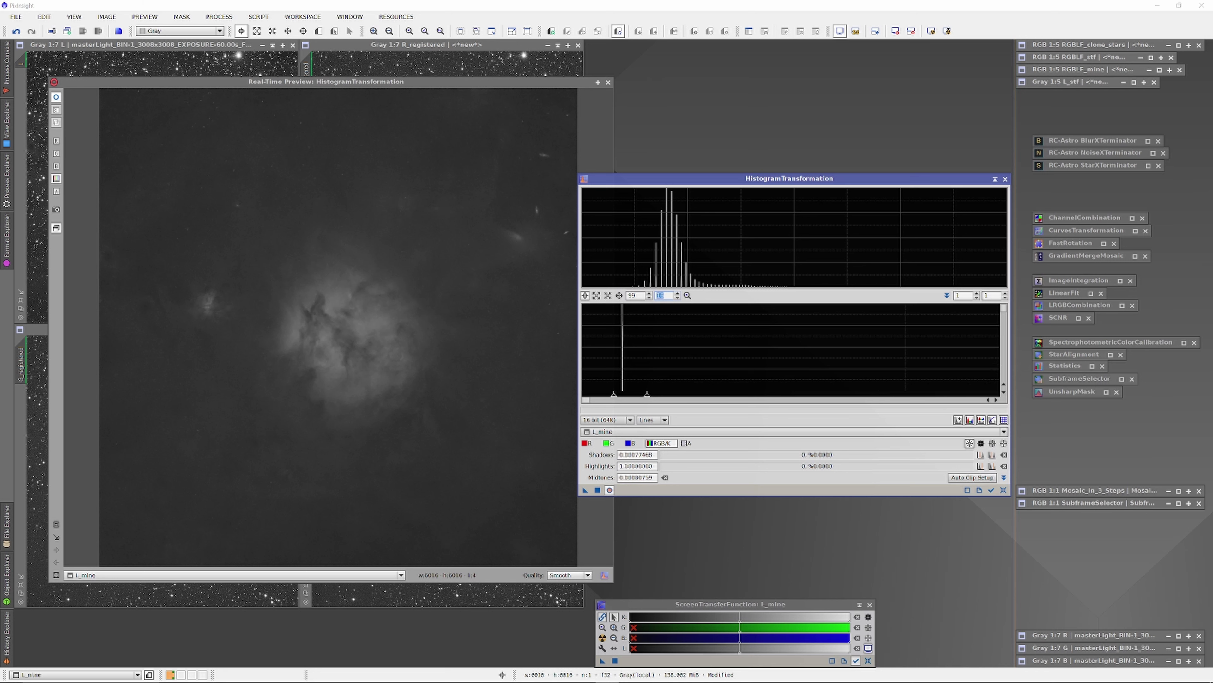
drag(1004, 310, 1012, 405)
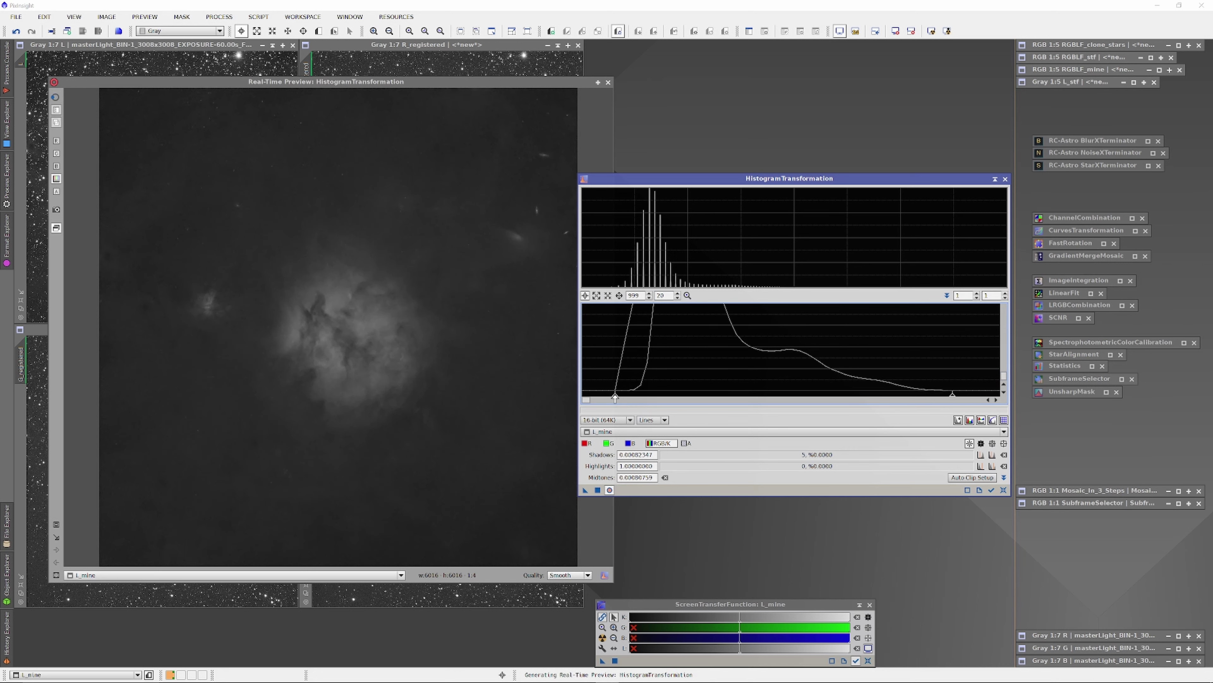
drag(615, 398, 639, 404)
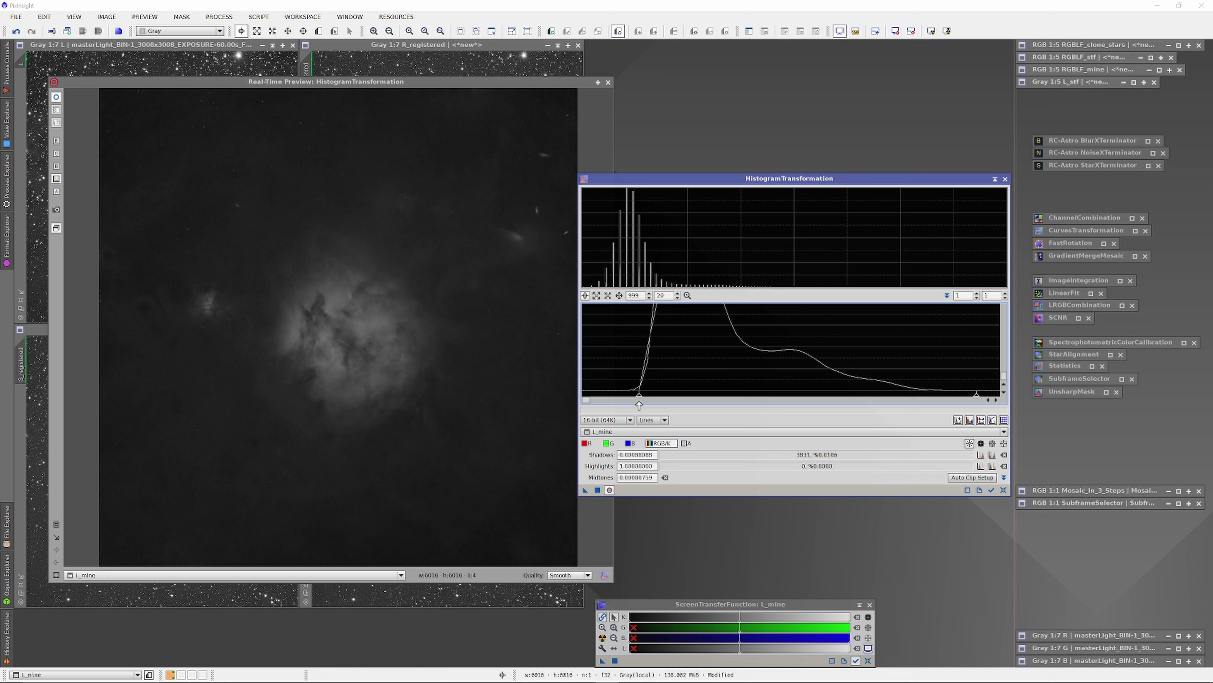
drag(639, 405, 640, 406)
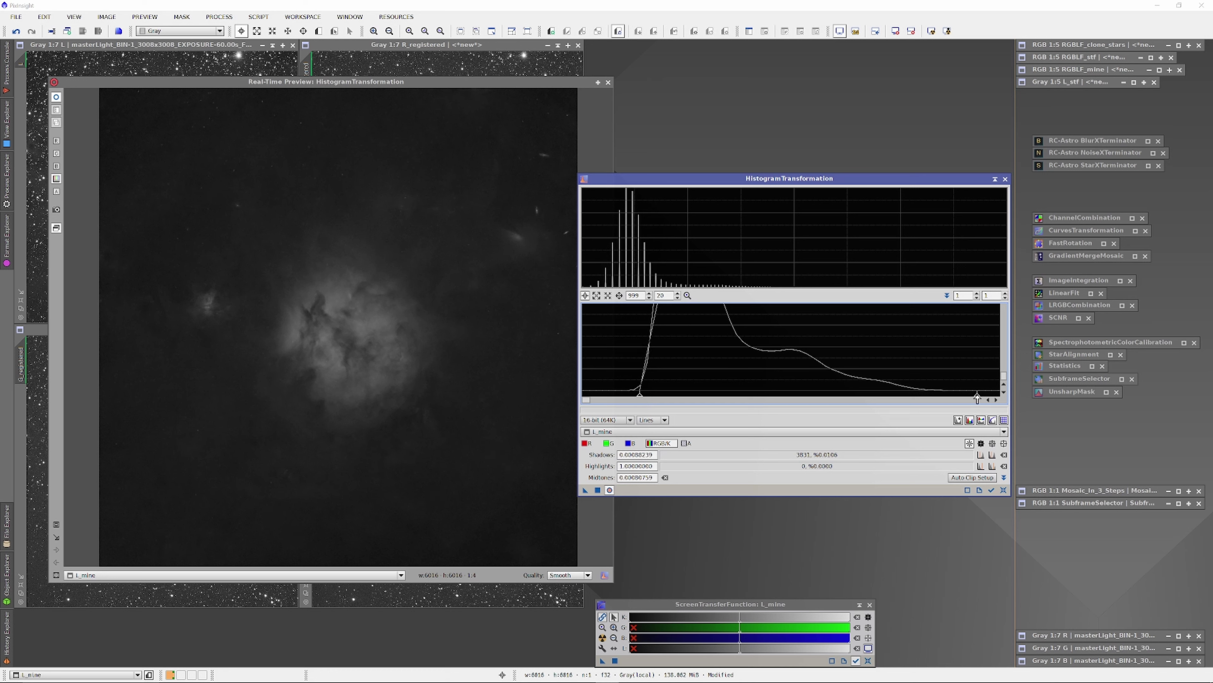
Lower the midtones to about 0.00057, then close the real-time preview and apply the stretch to L_mine
drag(977, 396, 877, 393)
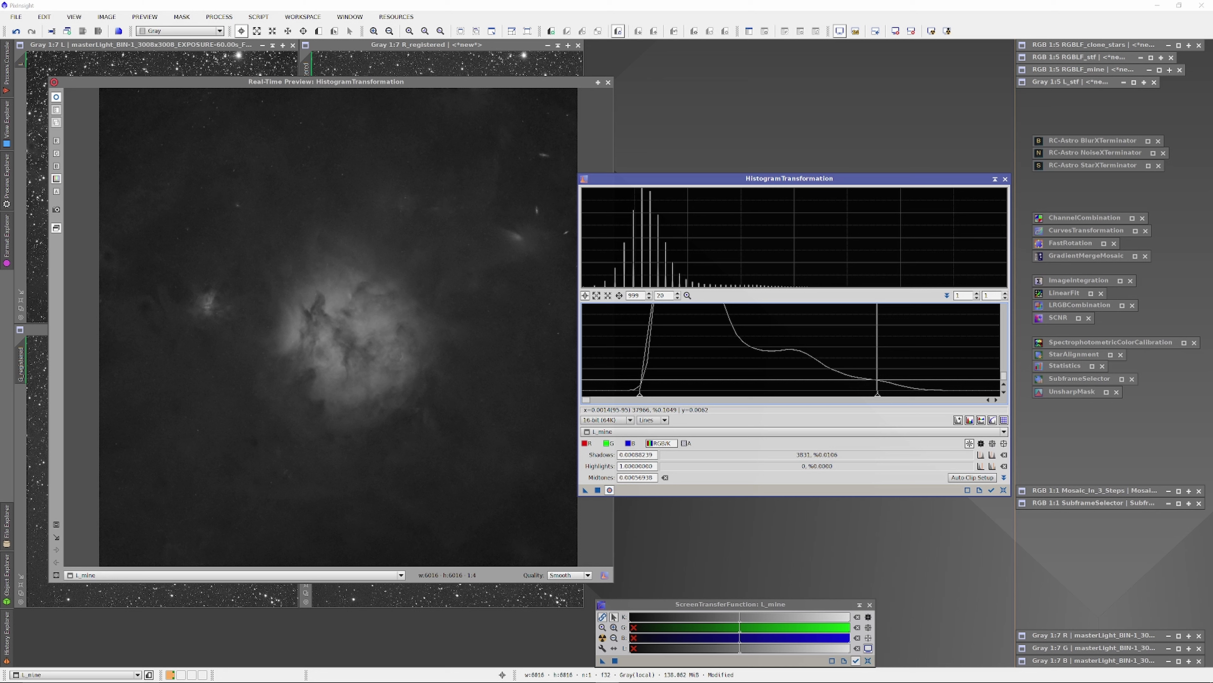
drag(877, 396, 876, 397)
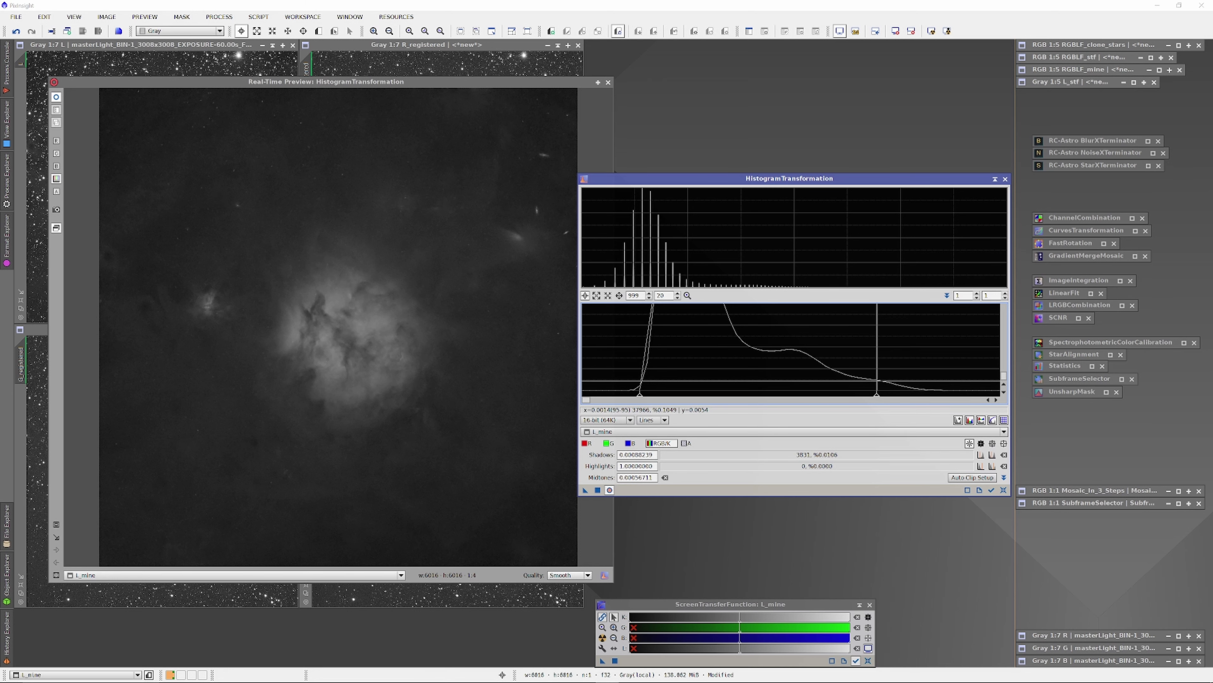
click(609, 490)
drag(585, 489, 415, 447)
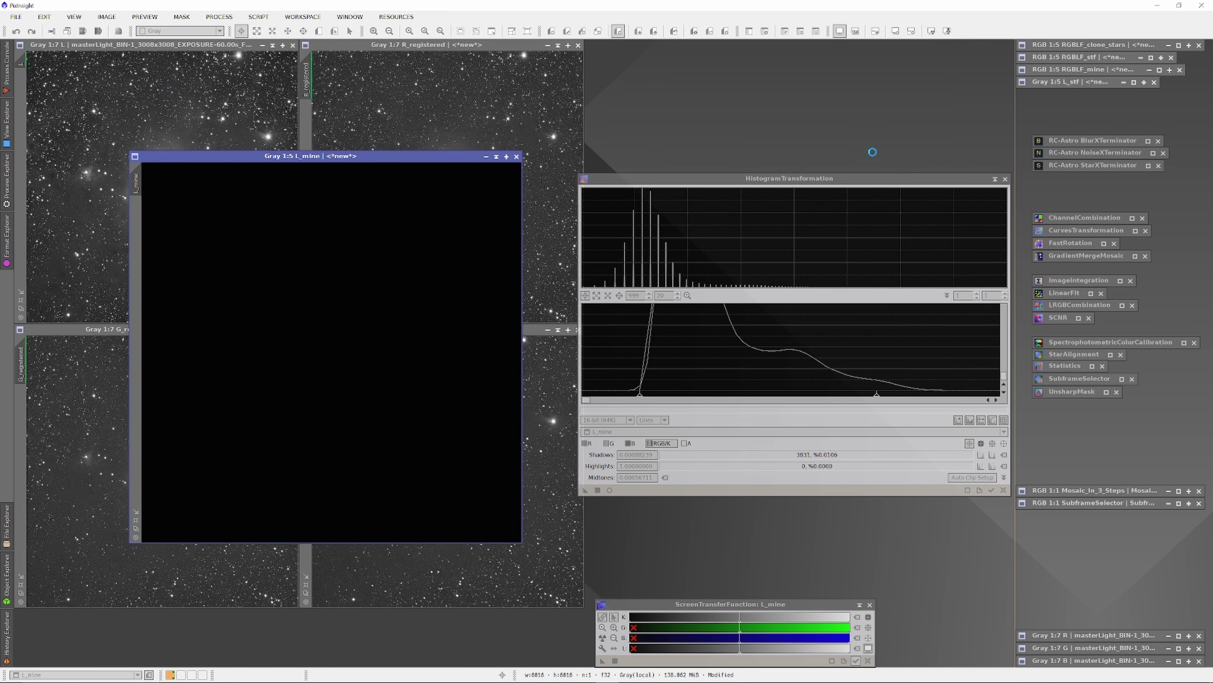